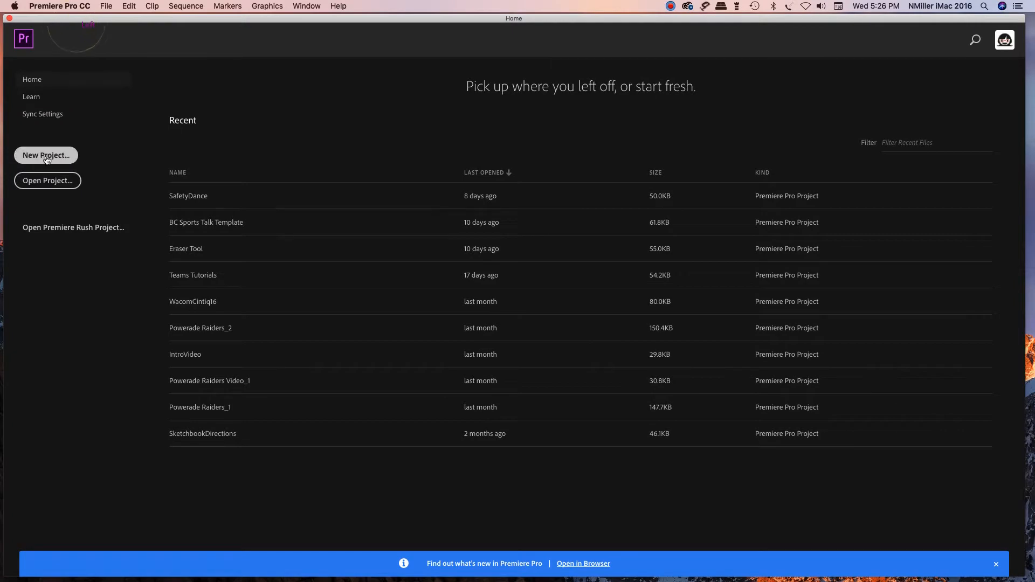
Step: Create a new project named Bouncing Ball Final, stored in the Desktop's Bouncing Ball folder
click(45, 153)
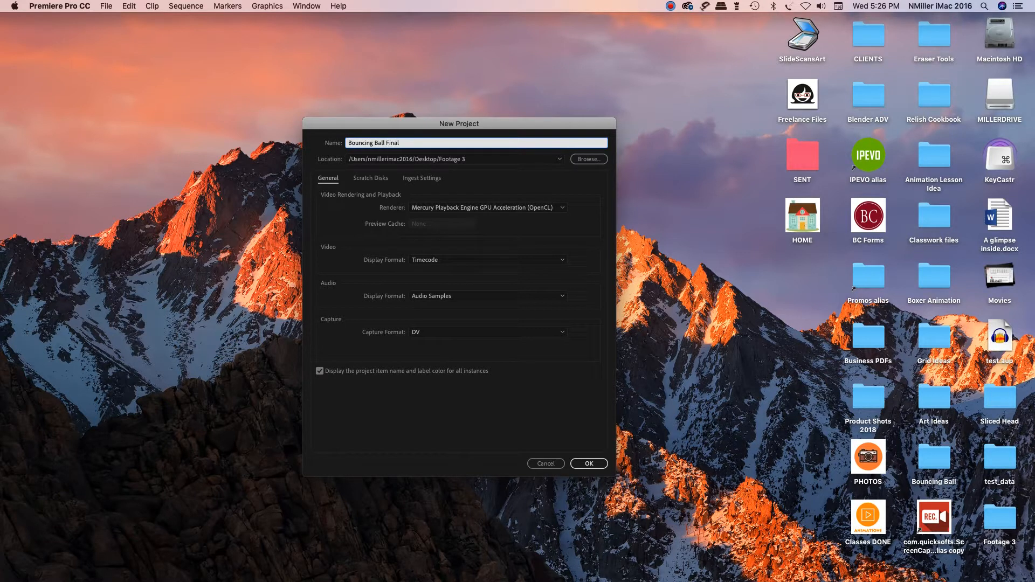
click(588, 160)
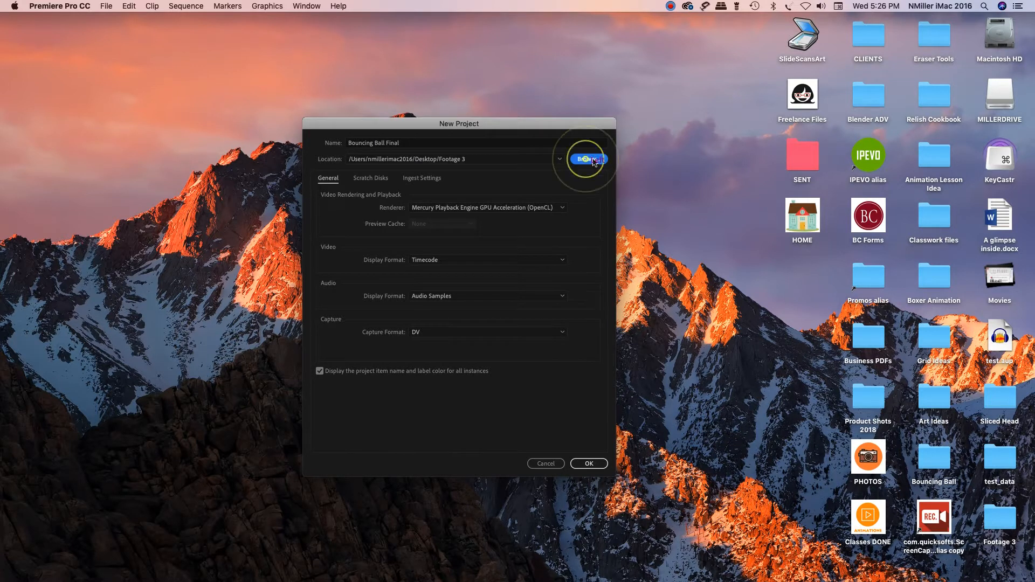
click(398, 208)
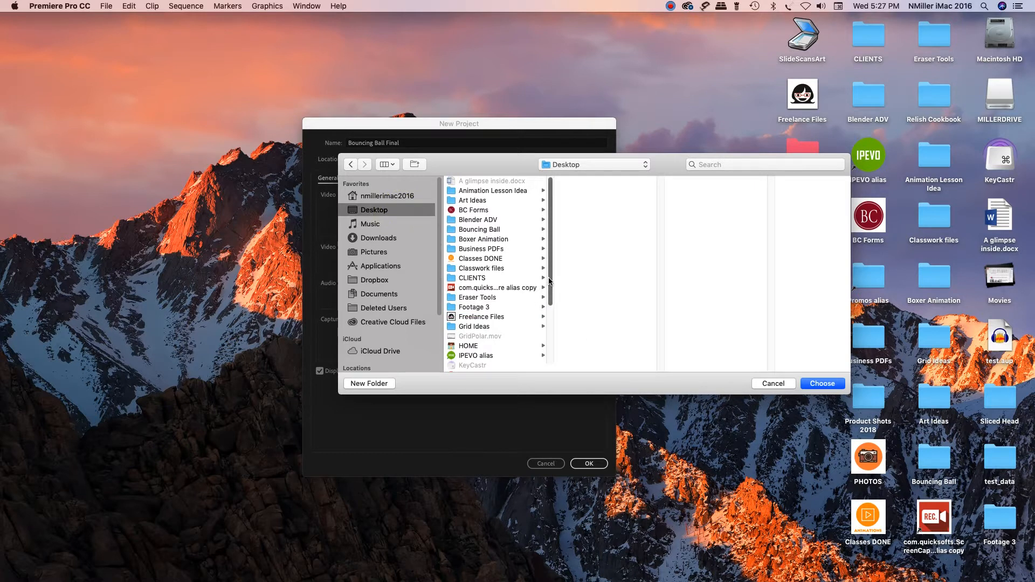
click(492, 231)
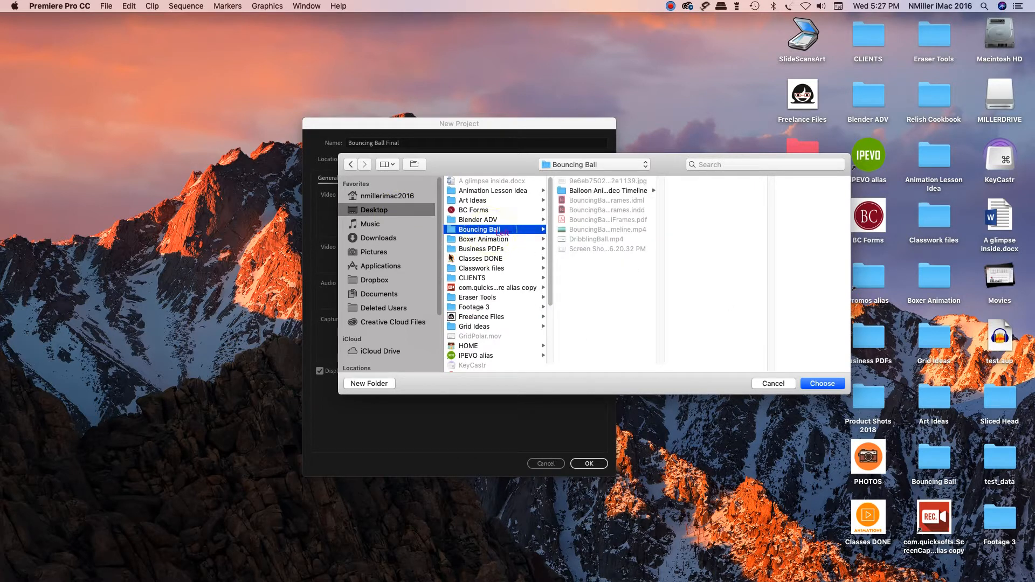
click(831, 387)
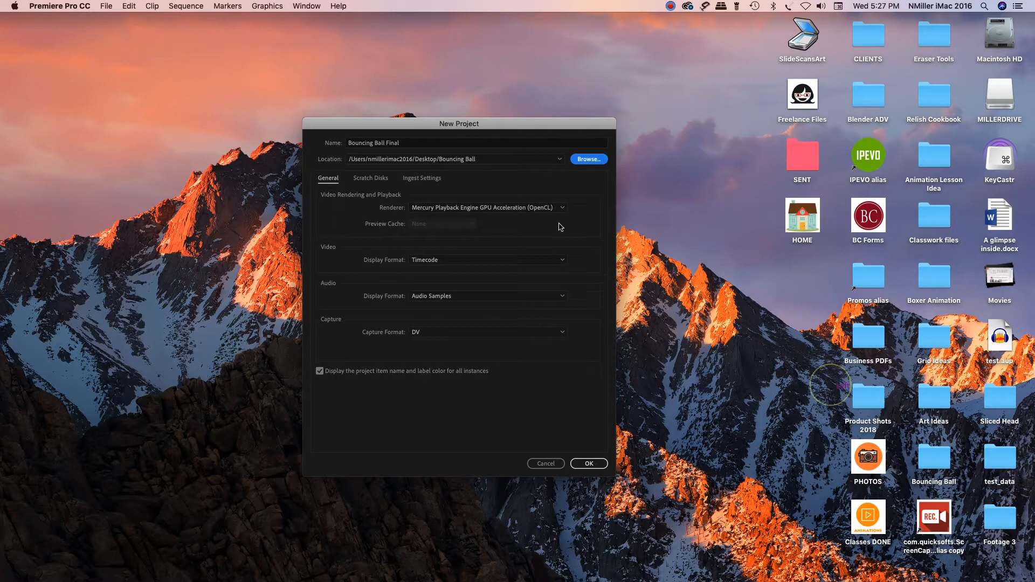
click(585, 465)
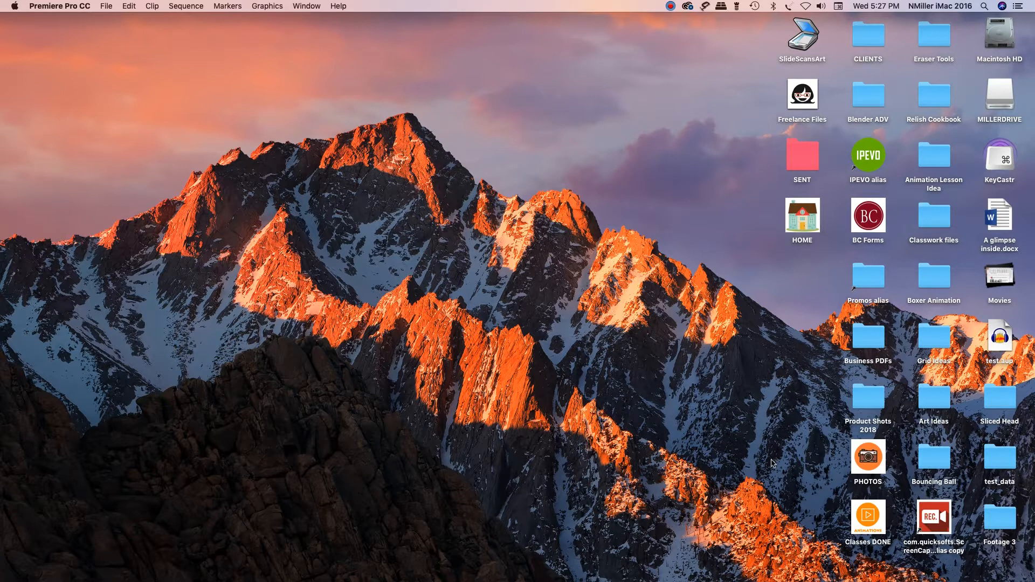
click(684, 8)
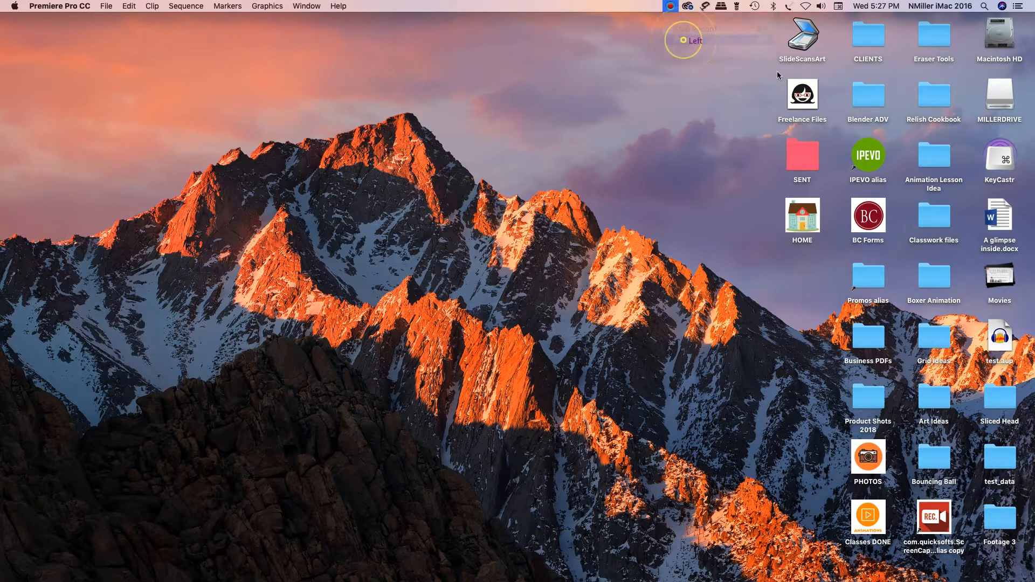
click(692, 36)
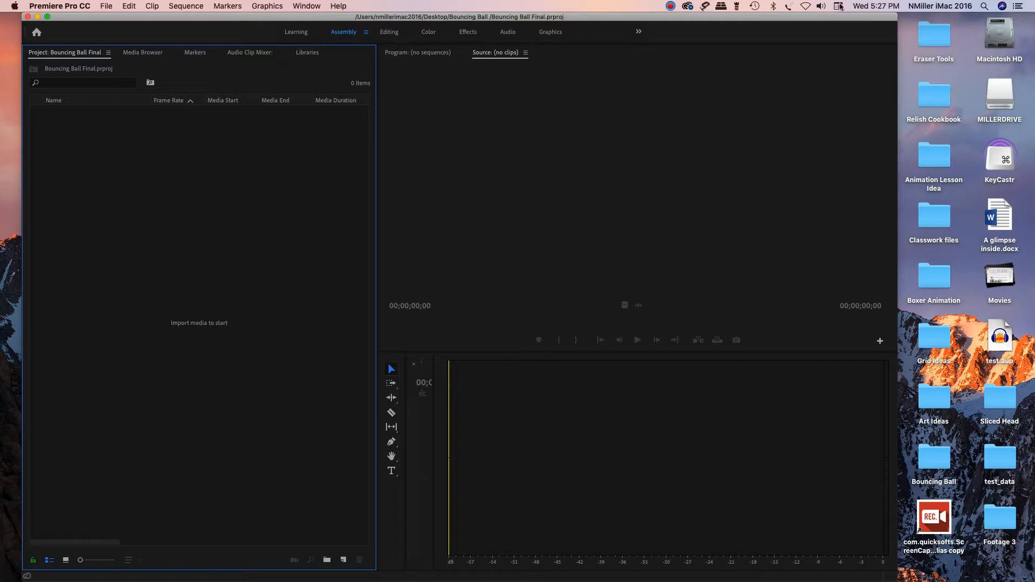
Step: Maximize the project window and import BouncingBallVideoTimeline.mp4 from the Desktop's Bouncing Ball folder
click(48, 16)
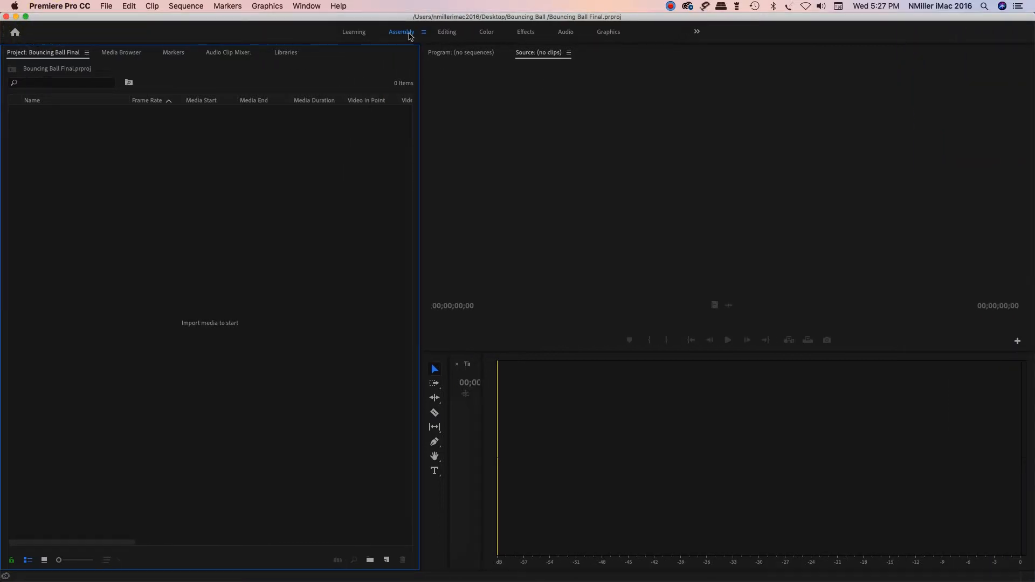
double_click(297, 238)
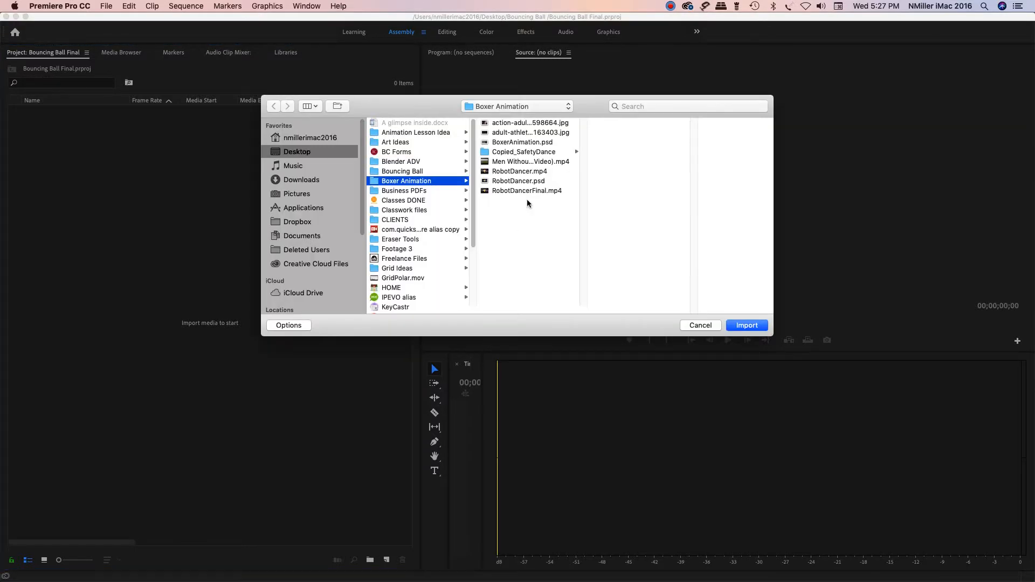
click(439, 171)
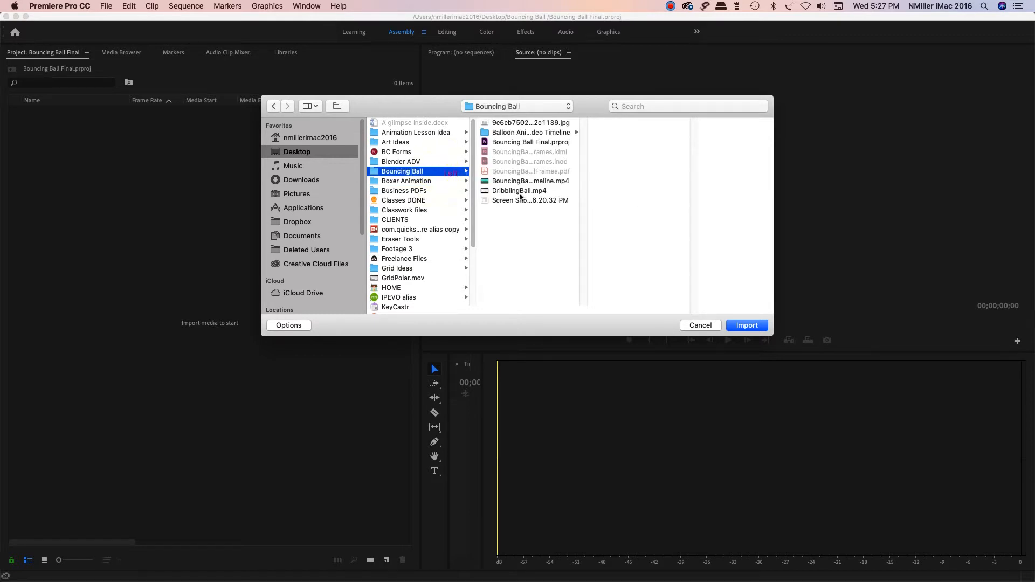
click(526, 184)
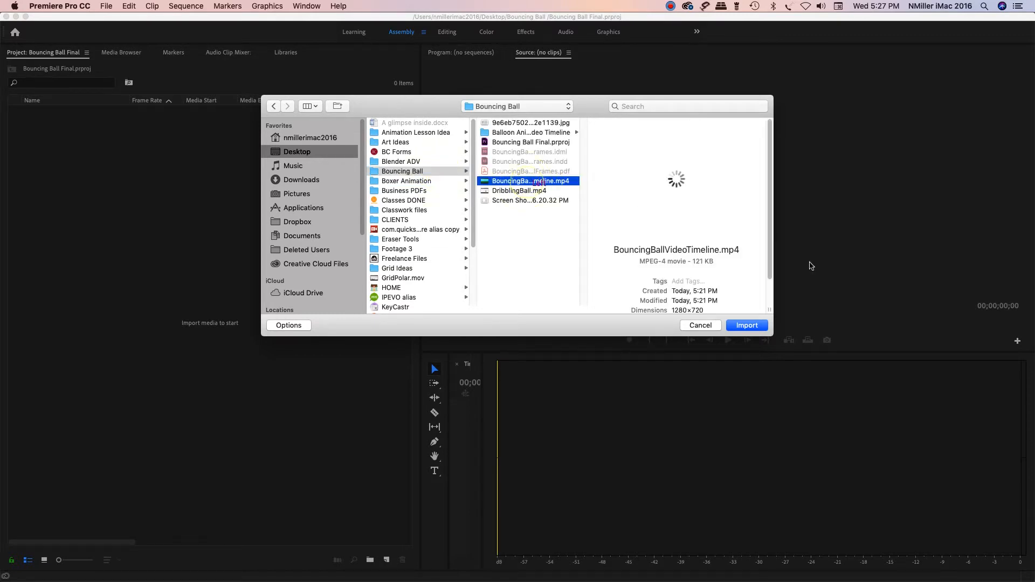
click(759, 326)
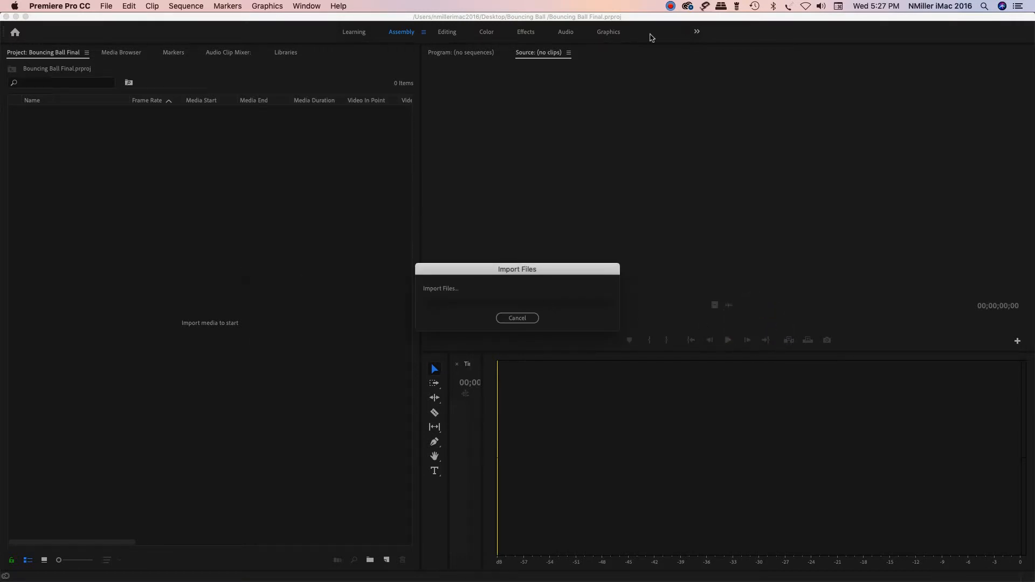
click(671, 6)
click(692, 37)
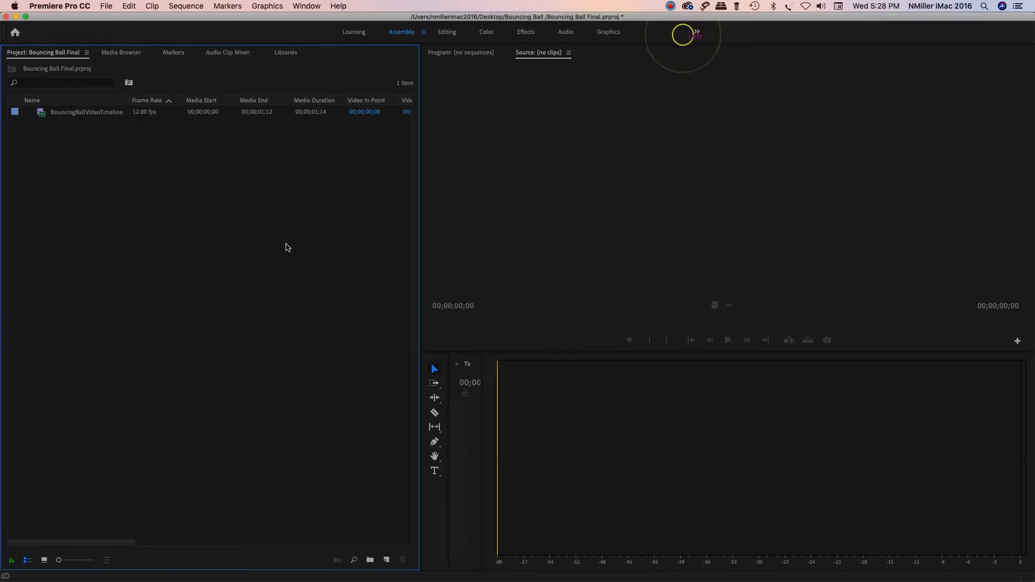
Step: Import DribblingBall.mp4 from the Bouncing Ball folder into the project
click(270, 243)
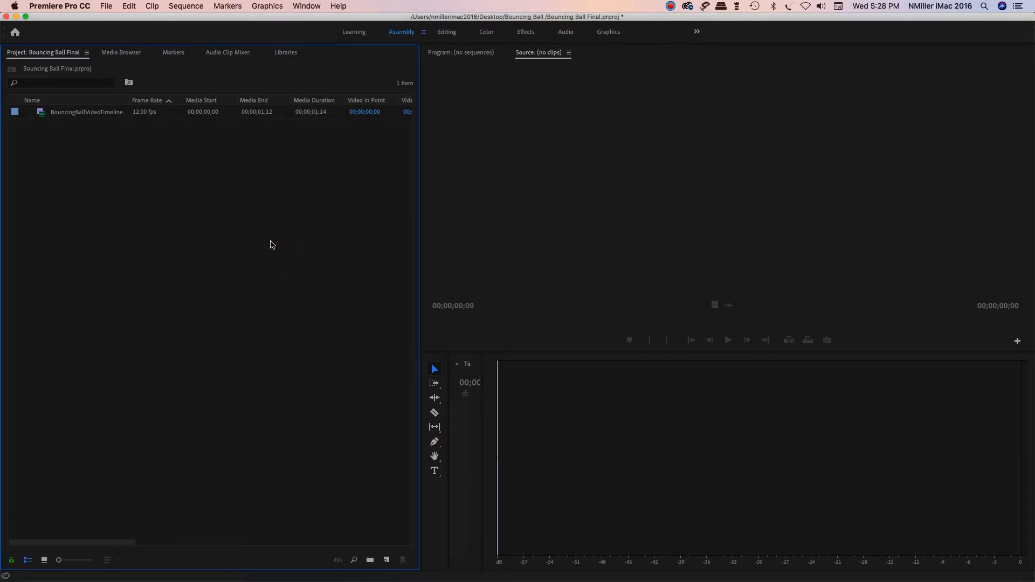
key(super+i)
click(404, 190)
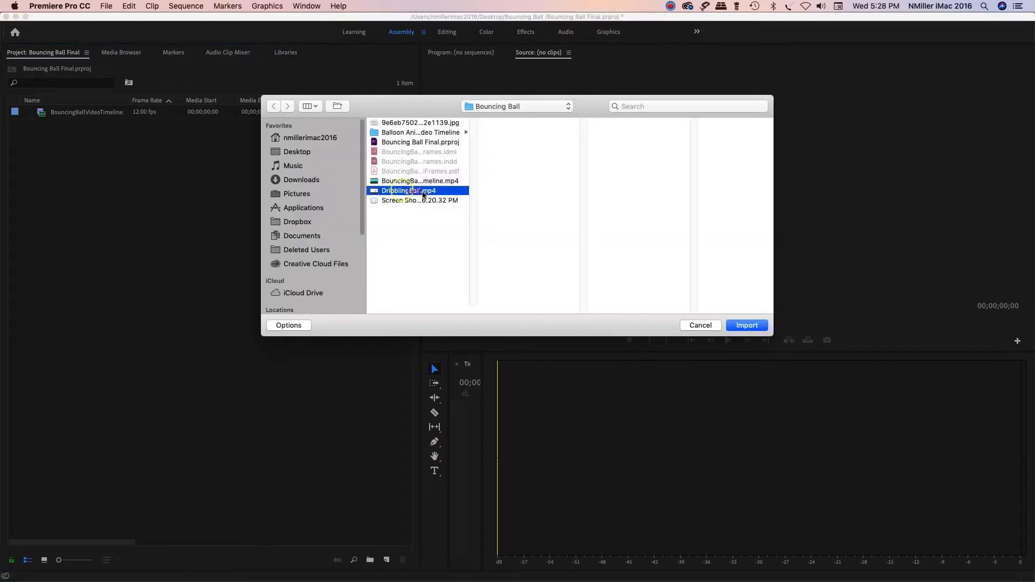
click(749, 326)
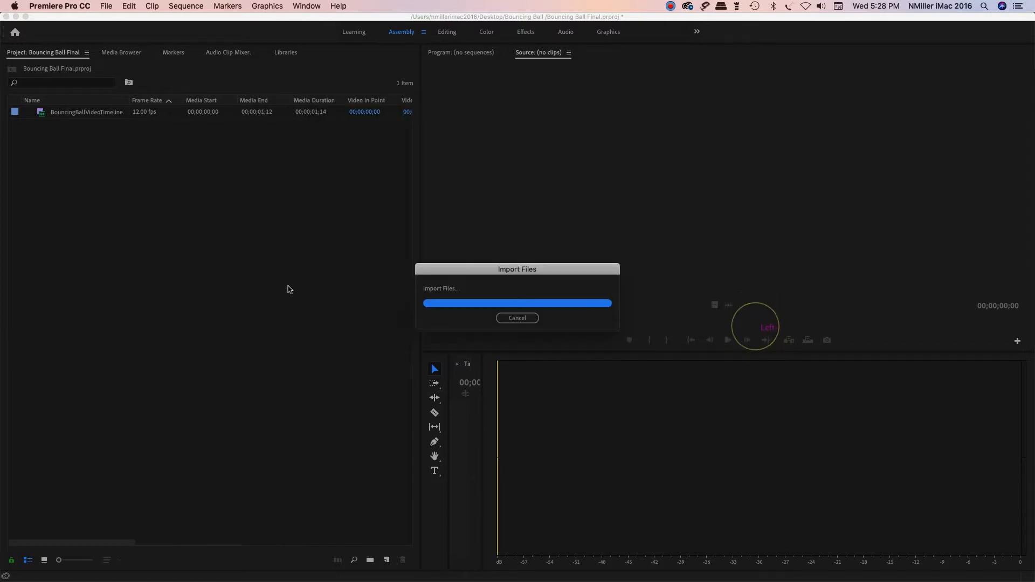
click(288, 286)
key(super+i)
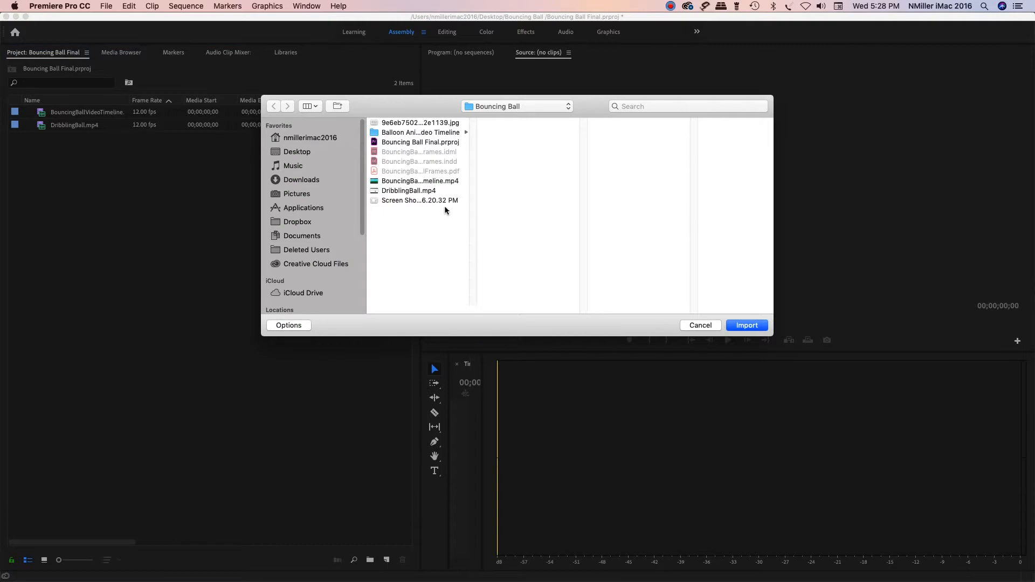
click(456, 132)
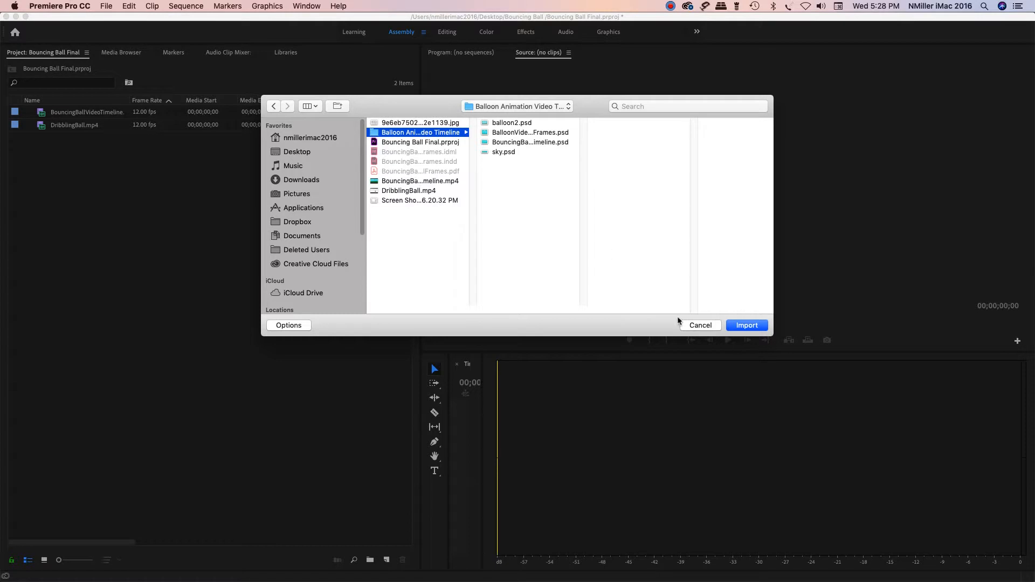
click(737, 326)
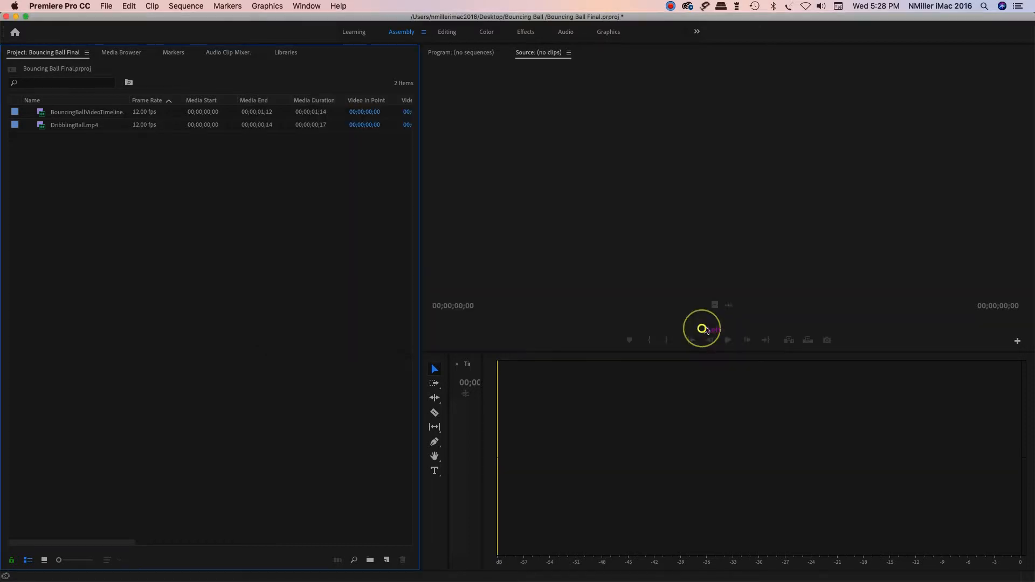
click(84, 126)
click(121, 111)
click(120, 115)
click(222, 213)
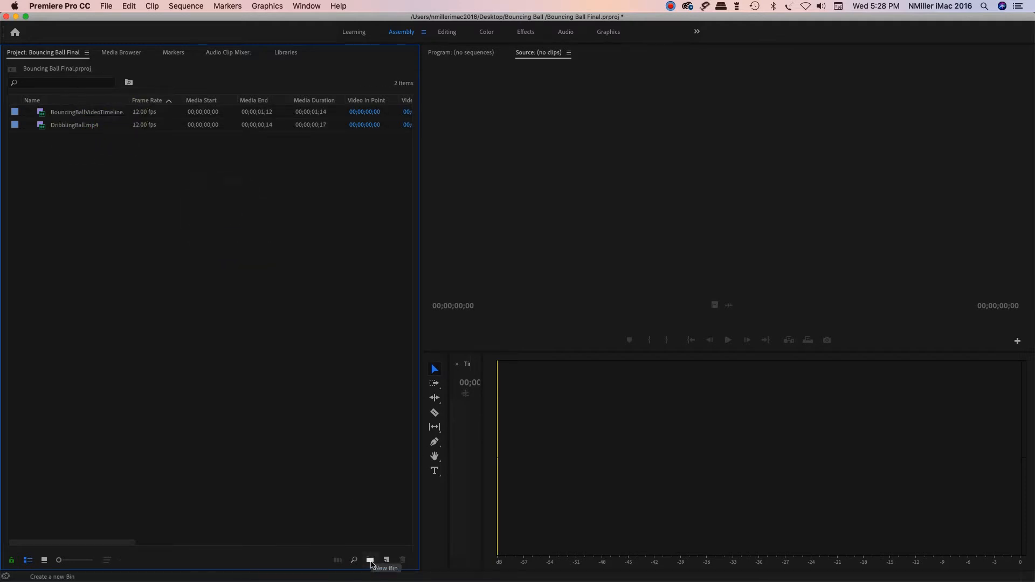
Step: Add a new bin named audio to the project
click(371, 561)
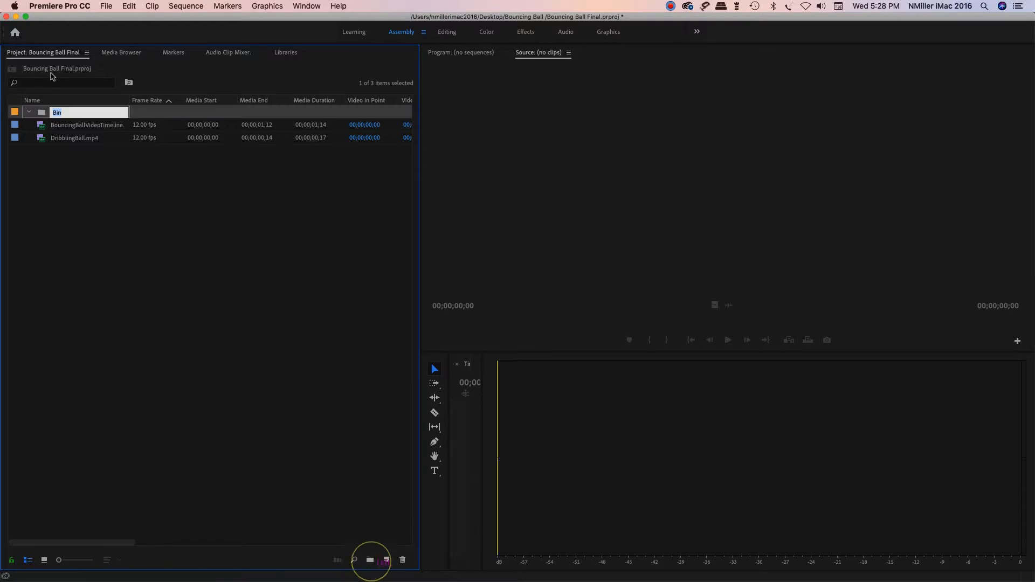
key(Tab)
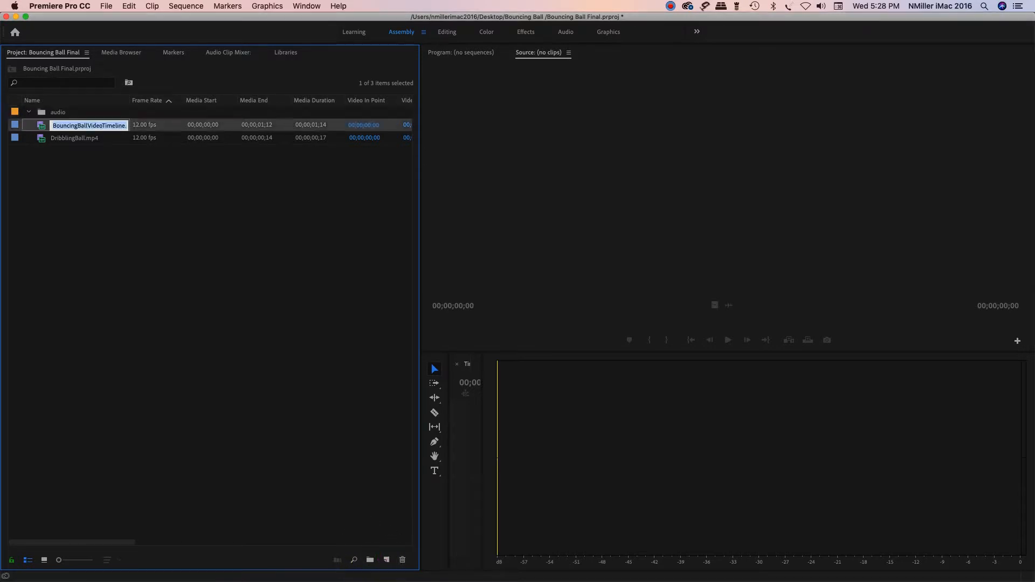
click(121, 186)
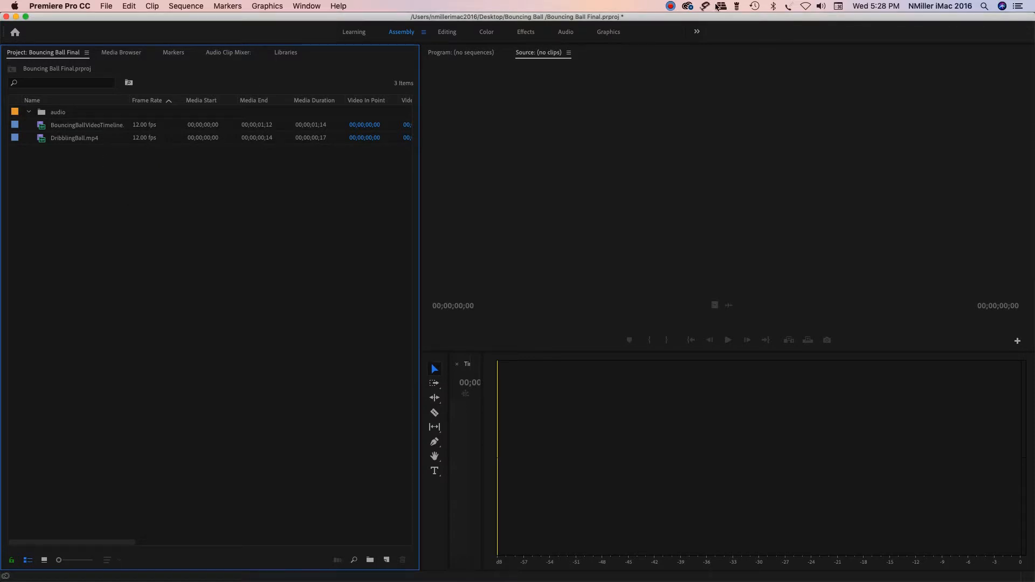
Step: Switch to the Editing workspace and create a sequence in the timeline from the BouncingBallVideoTimeline.mp4 clip
click(451, 35)
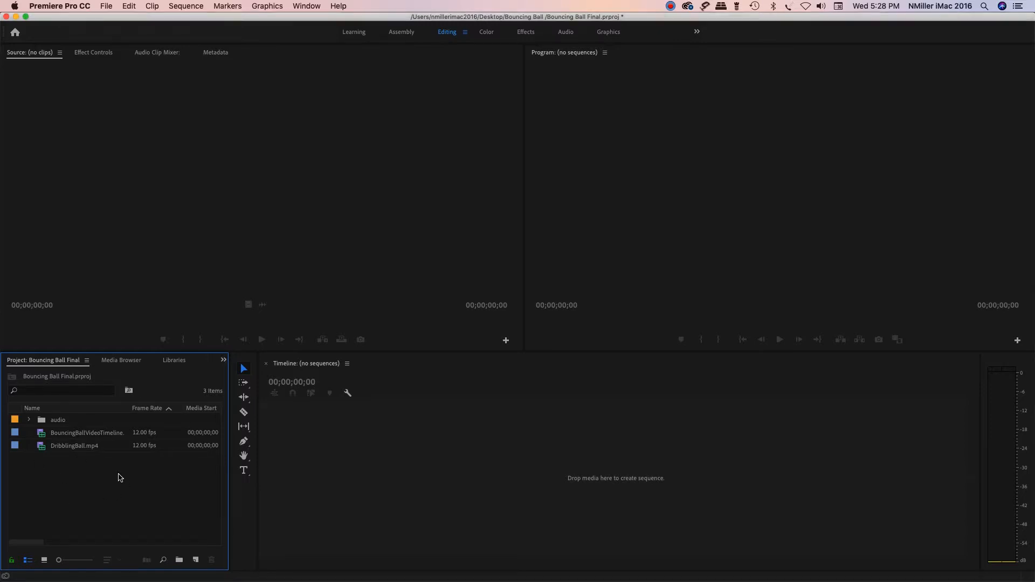
drag(88, 438, 358, 437)
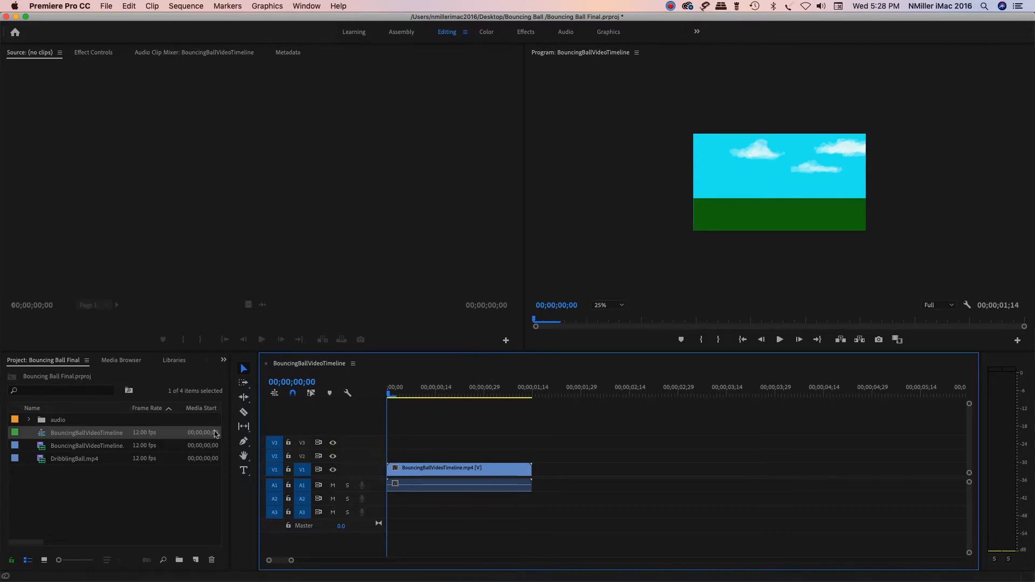
Step: Preview the BouncingBallVideoTimeline.mp4 and DribblingBall.mp4 source clips by playing each one in the Source monitor
click(40, 450)
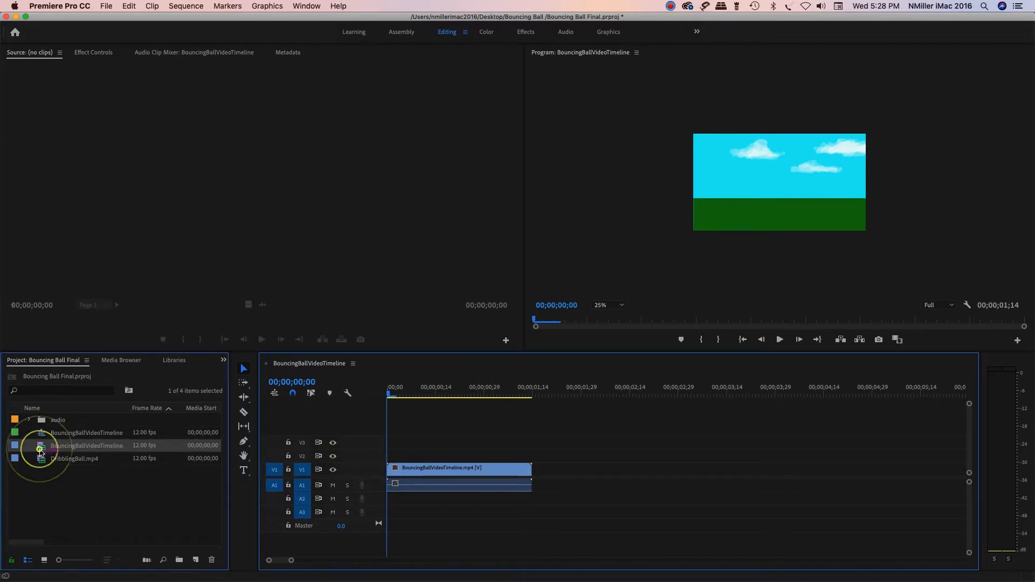
double_click(41, 449)
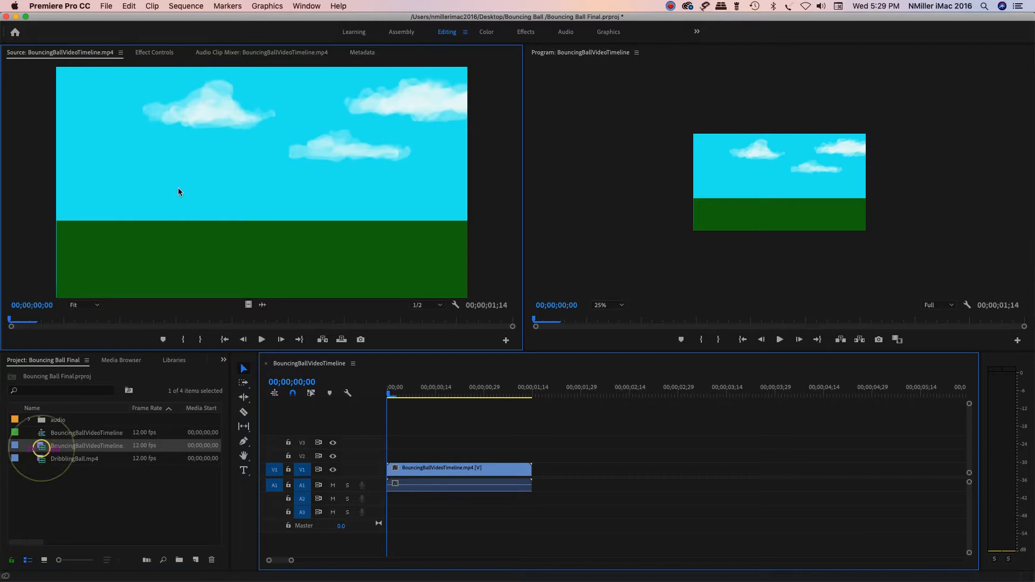
click(261, 340)
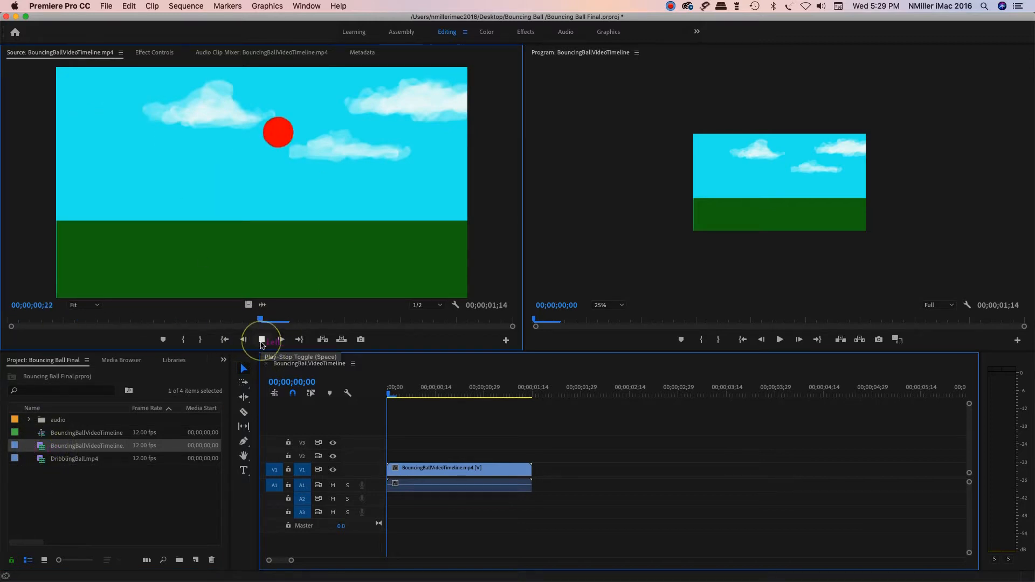
click(262, 340)
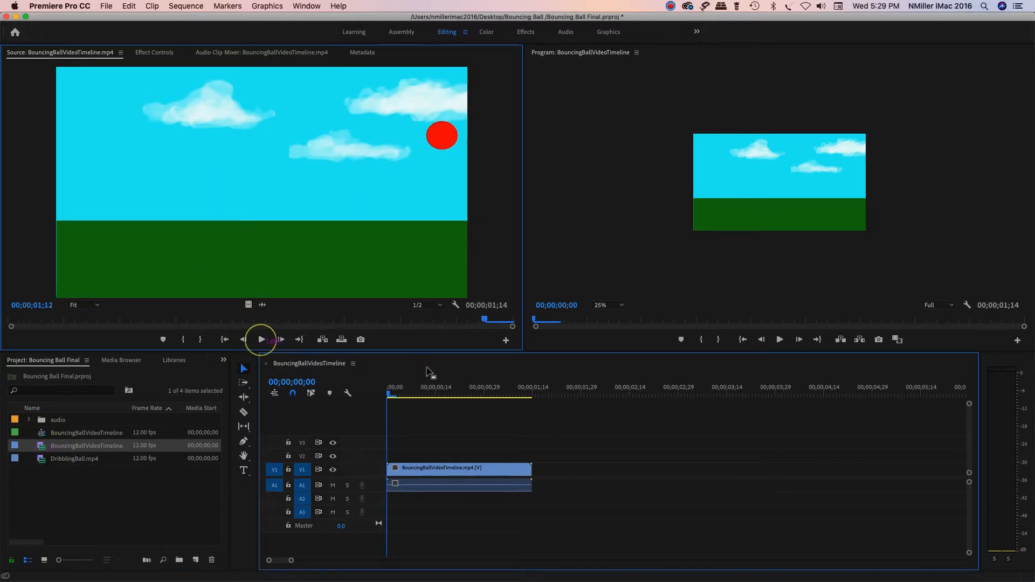
click(47, 462)
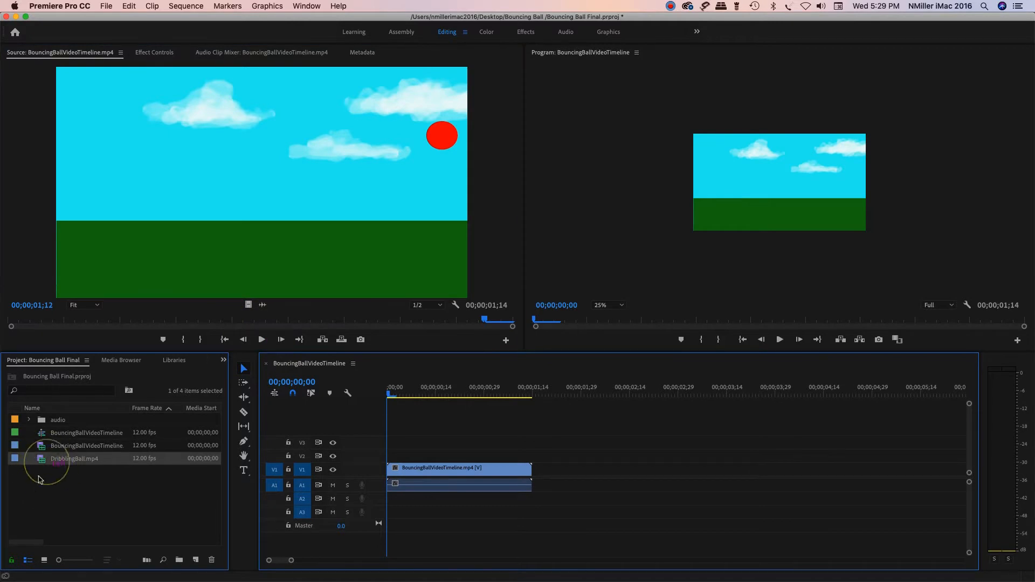
double_click(47, 462)
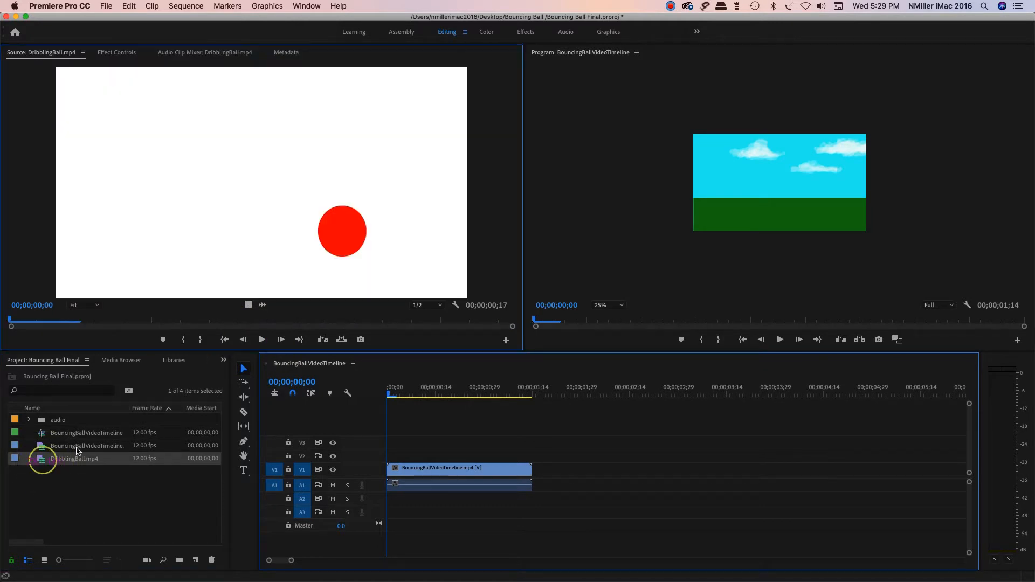
click(261, 340)
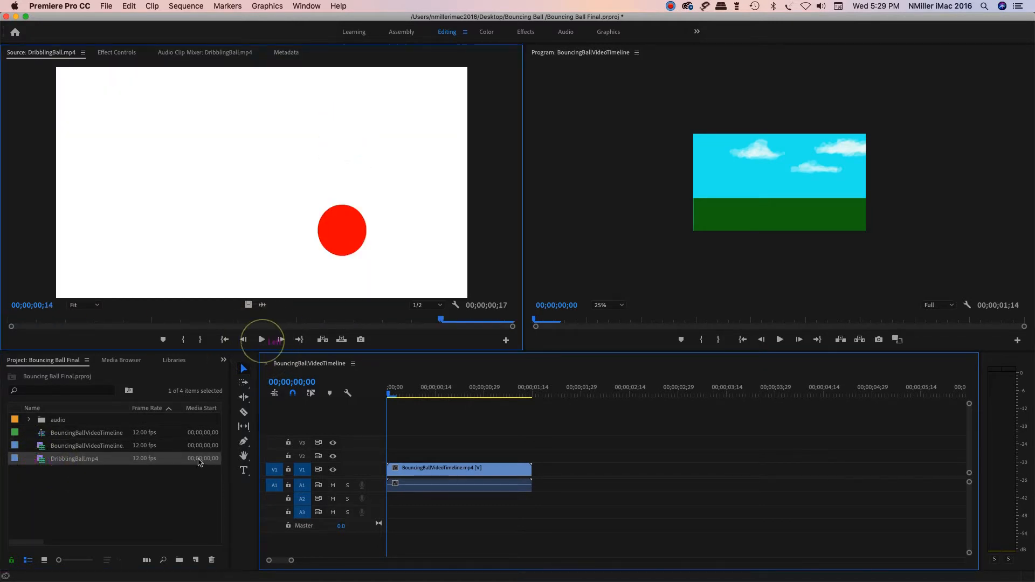
Step: Rename the BouncingBallVideoTimeline sequence in the project to BouncingBallVideo Sequence
click(77, 438)
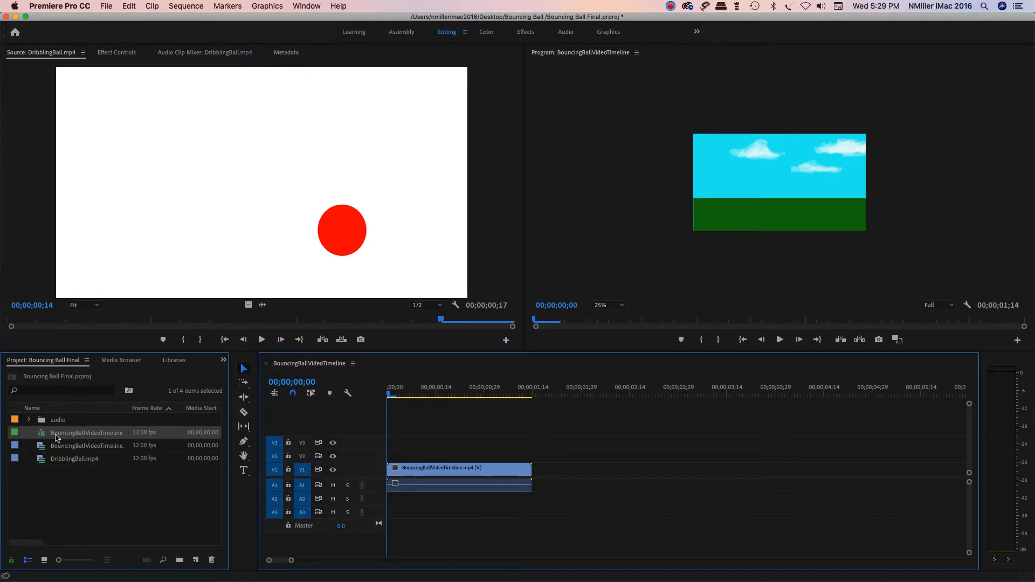
click(80, 436)
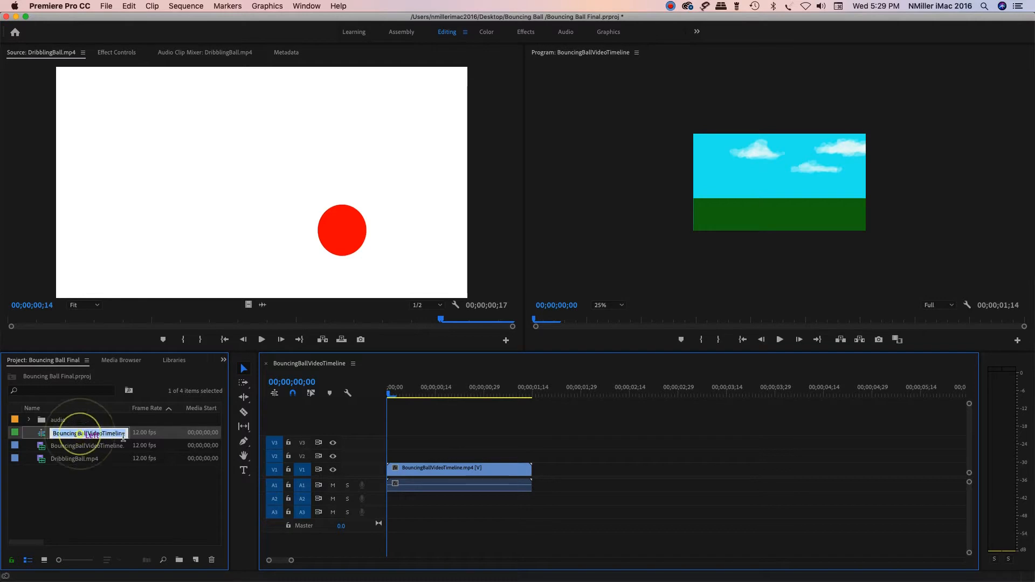
click(126, 434)
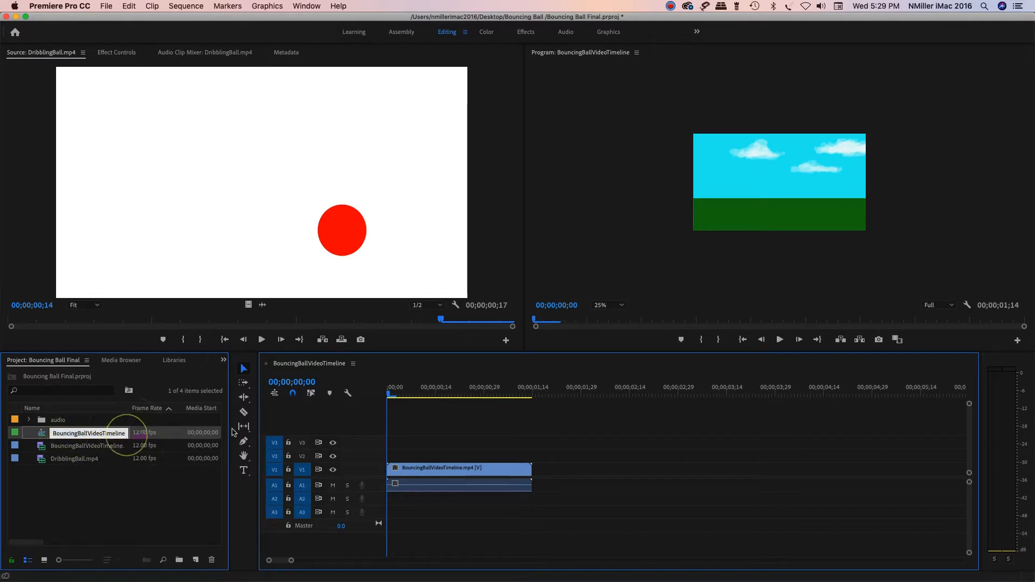
text(Sequ)
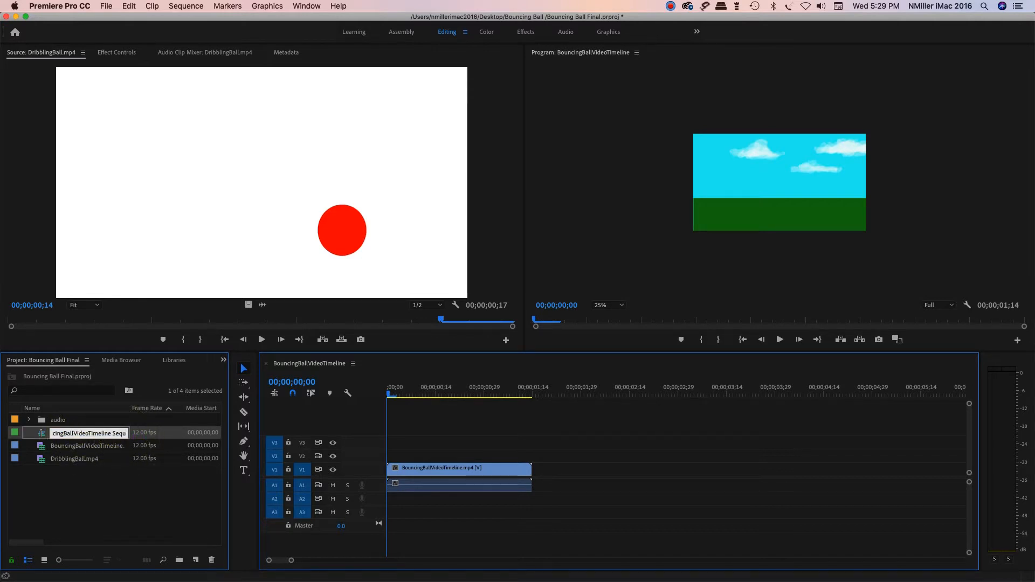
key(BackSpace)
key(BackSpace)
key(BackSpace)
key(BackSpace)
key(BackSpace)
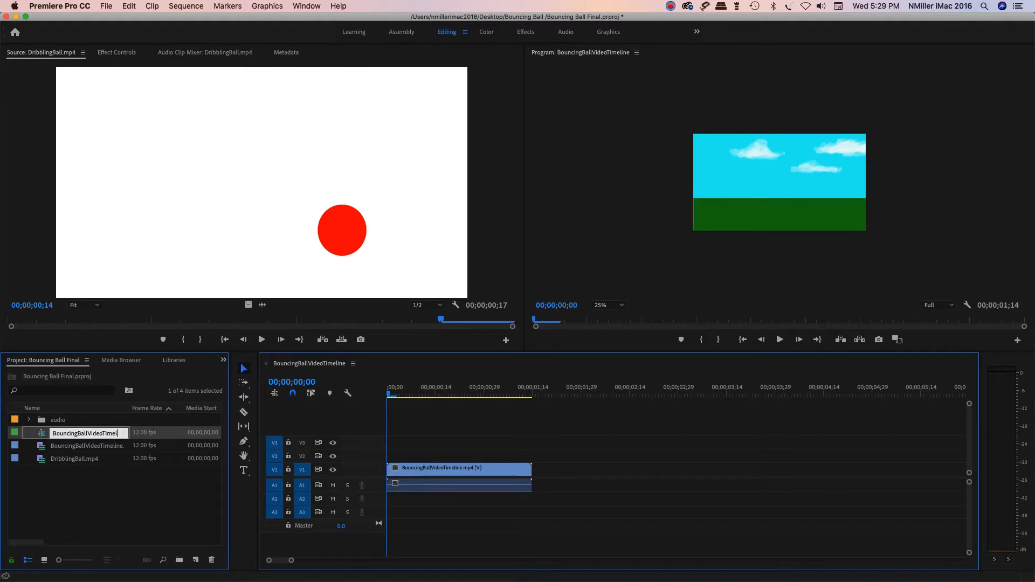
text(Sequence)
key(Tab)
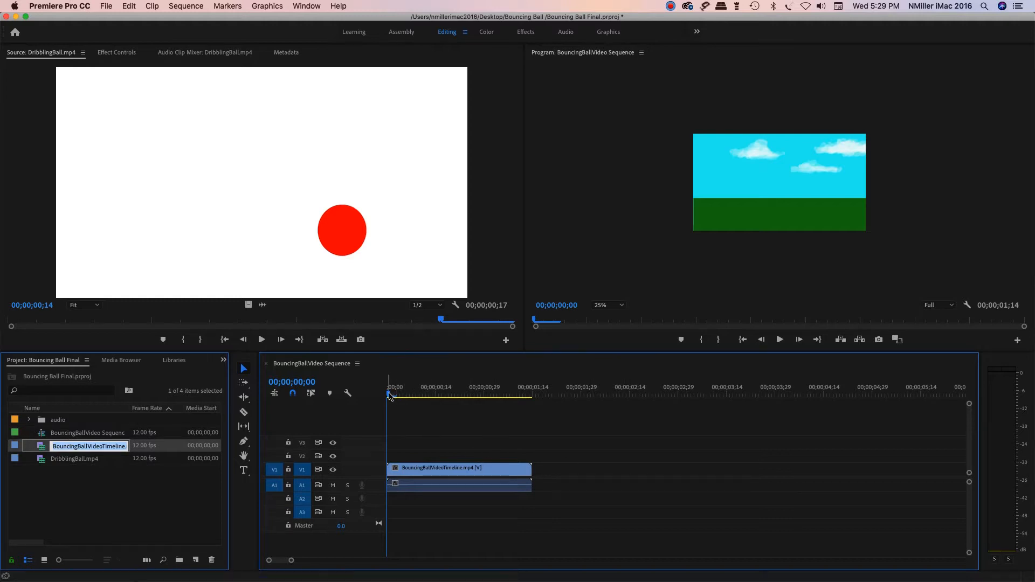
Step: Play and scrub through the BouncingBallVideoTimeline.mp4 clip in the sequence to its end
drag(389, 394, 407, 398)
key(space)
mouse_move(484, 394)
mouse_down()
mouse_move(493, 398)
mouse_move(467, 407)
mouse_move(411, 397)
mouse_move(484, 399)
mouse_up()
click(458, 470)
click(483, 398)
key(space)
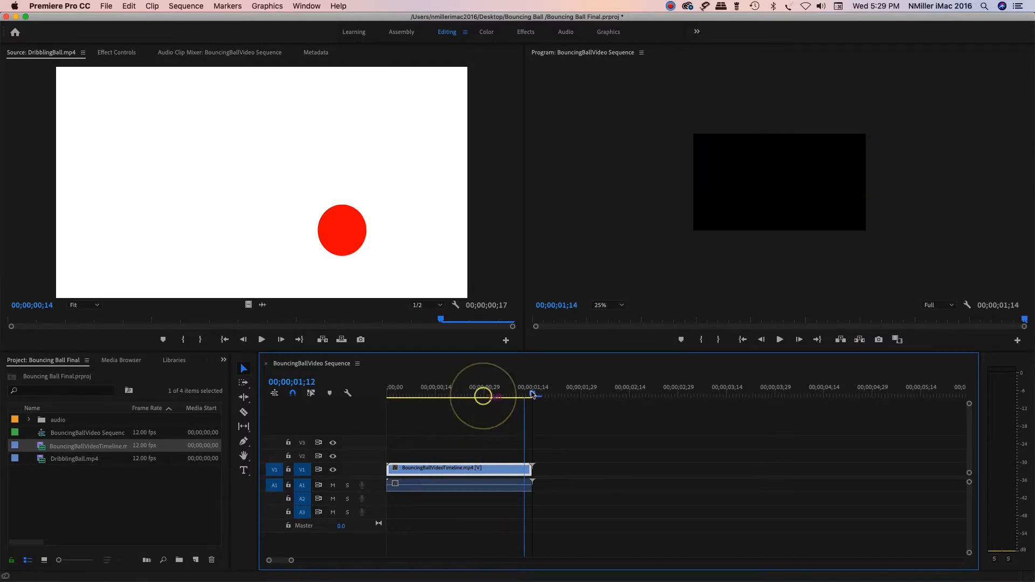
Step: Copy the BouncingBallVideoTimeline.mp4 video clip and paste it twice, back to back, starting at 00;00;01;14 on V1
click(431, 472)
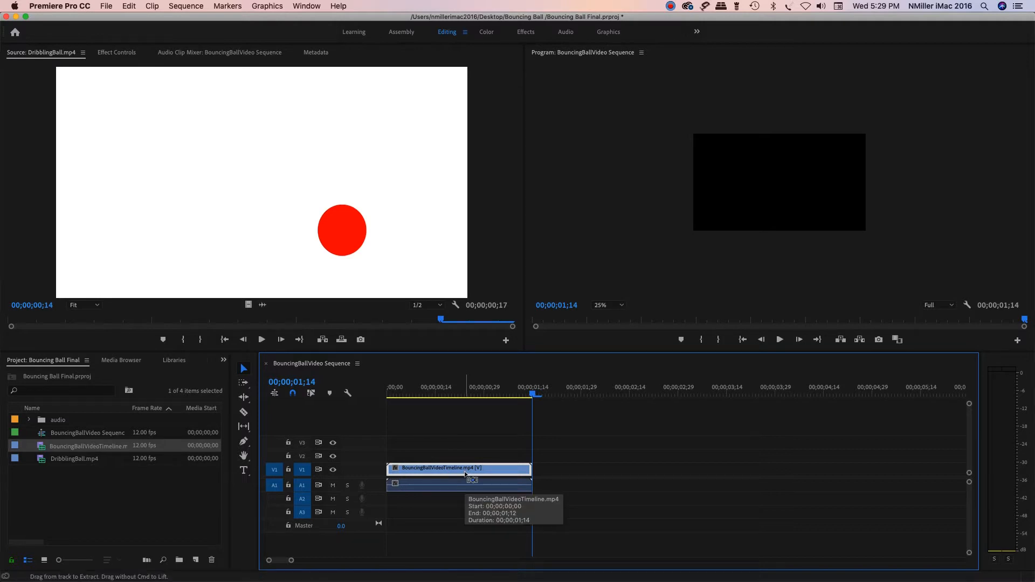
key(super+v)
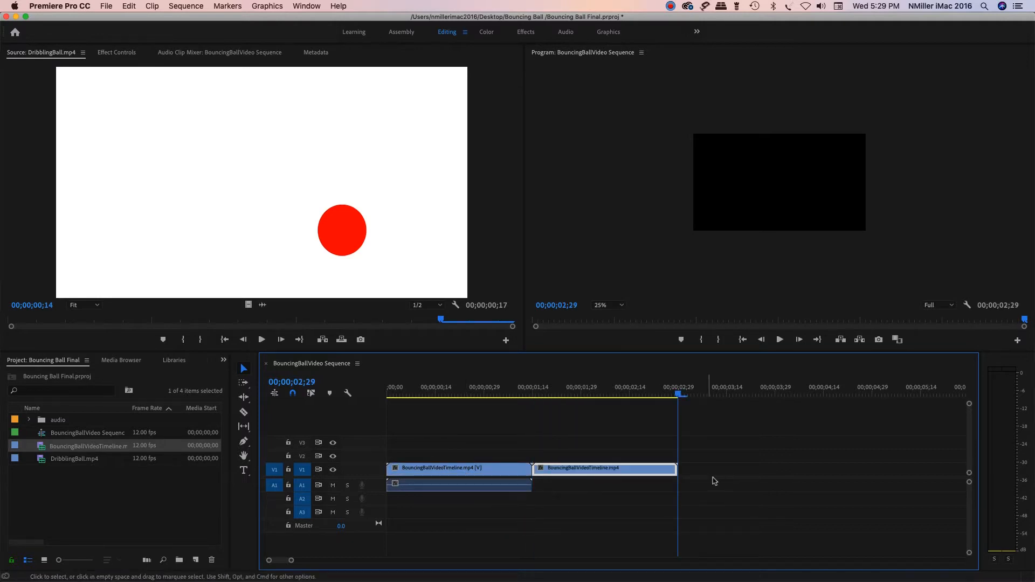
key(super+v)
Step: Check whether the first clip's video and audio parts are linked by selecting each separately, viewing the clip options, and selecting both together
click(503, 470)
click(542, 517)
click(503, 489)
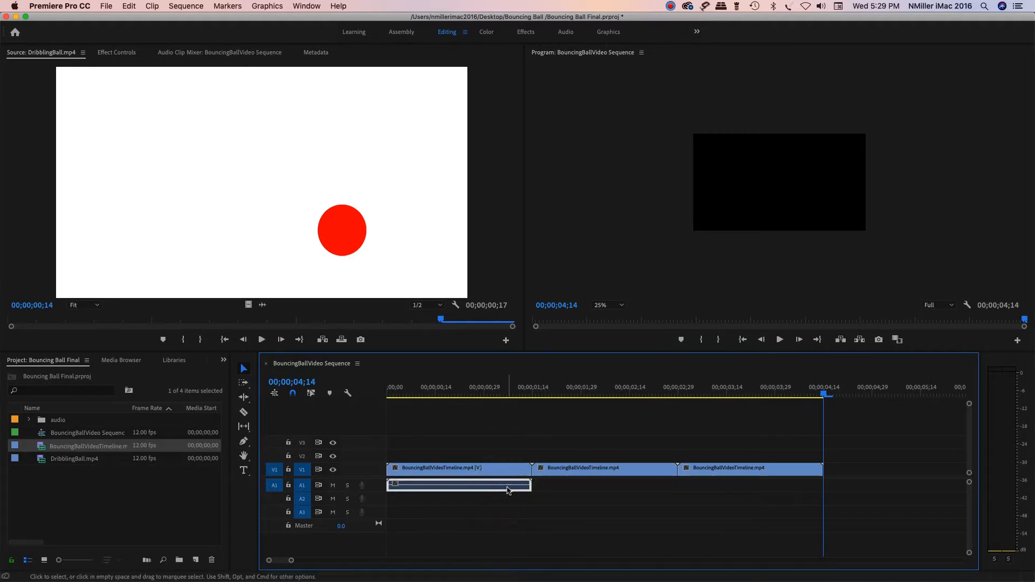
click(509, 473)
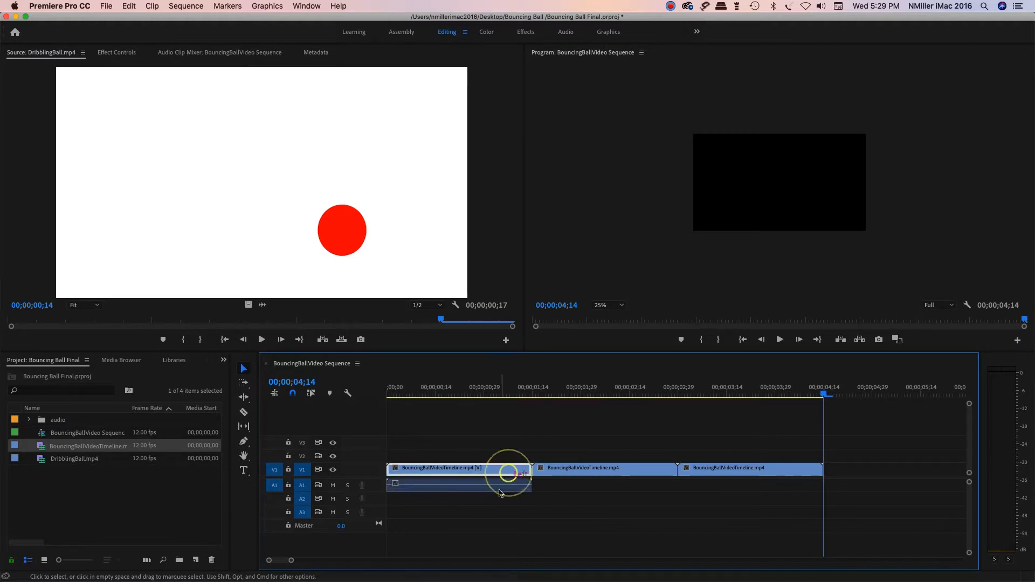
drag(824, 394, 483, 412)
click(451, 488)
click(450, 475)
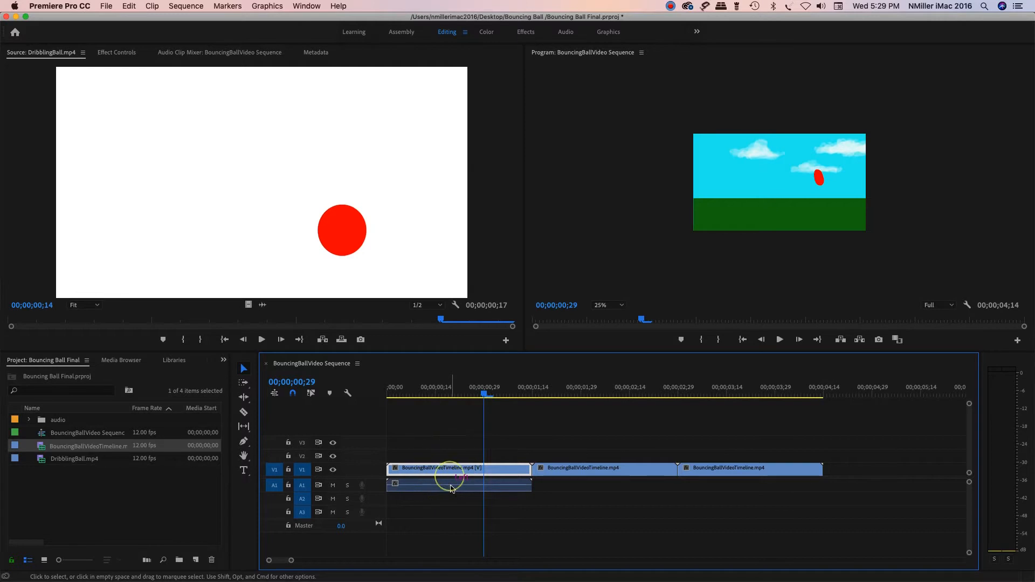
right_click(452, 488)
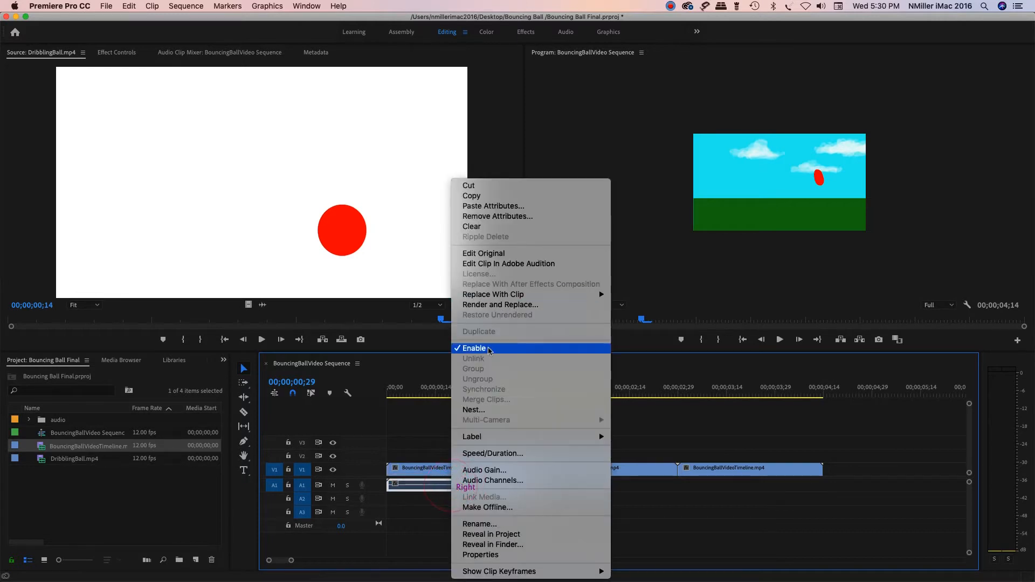
click(430, 419)
click(428, 466)
click(434, 489)
click(434, 473)
drag(453, 498, 420, 452)
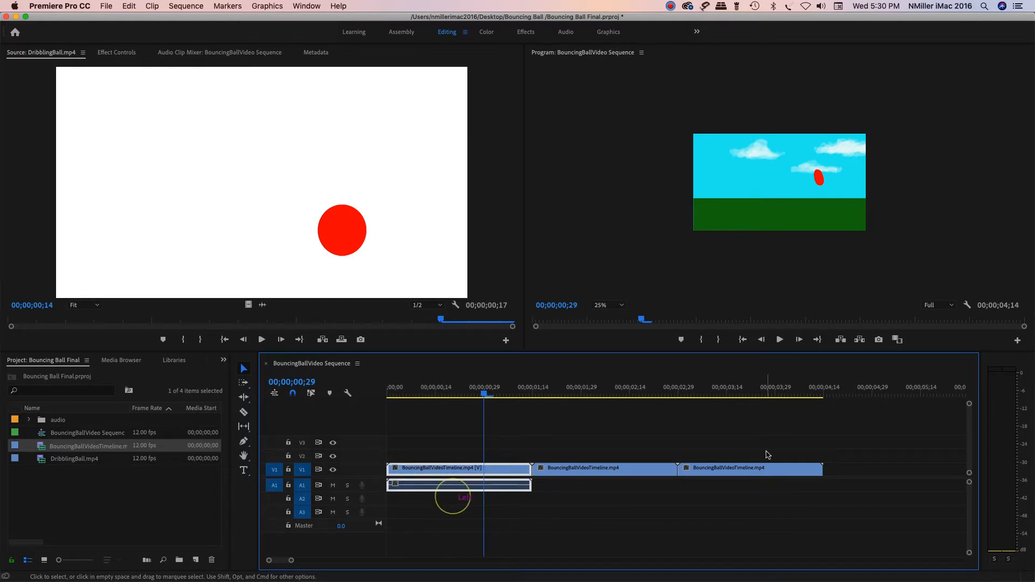
Step: Delete the first BouncingBallVideoTimeline.mp4 clip's audio from track A1
click(558, 516)
alt+click(469, 484)
key(Delete)
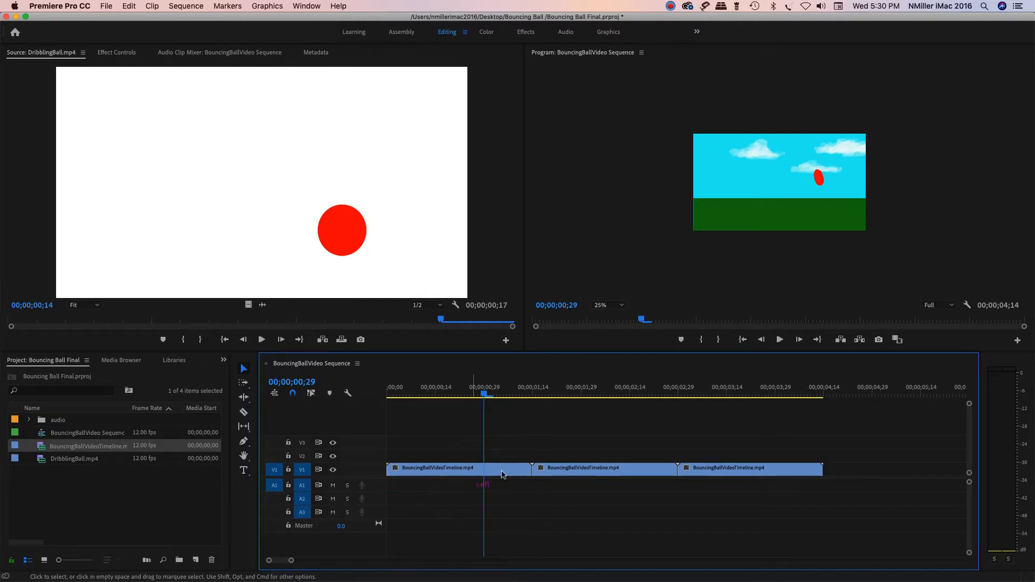
Step: Scrub through the three bouncing clips and add DribblingBall.mp4 to V1 directly after the last one, at 00;00;04;14
drag(487, 395, 548, 431)
drag(404, 397, 820, 405)
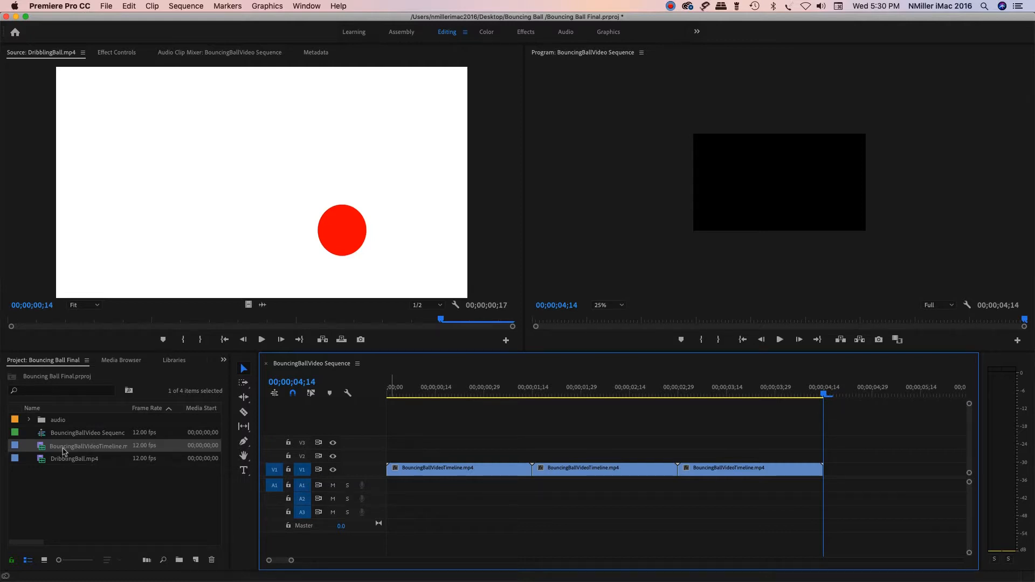
drag(59, 464, 828, 482)
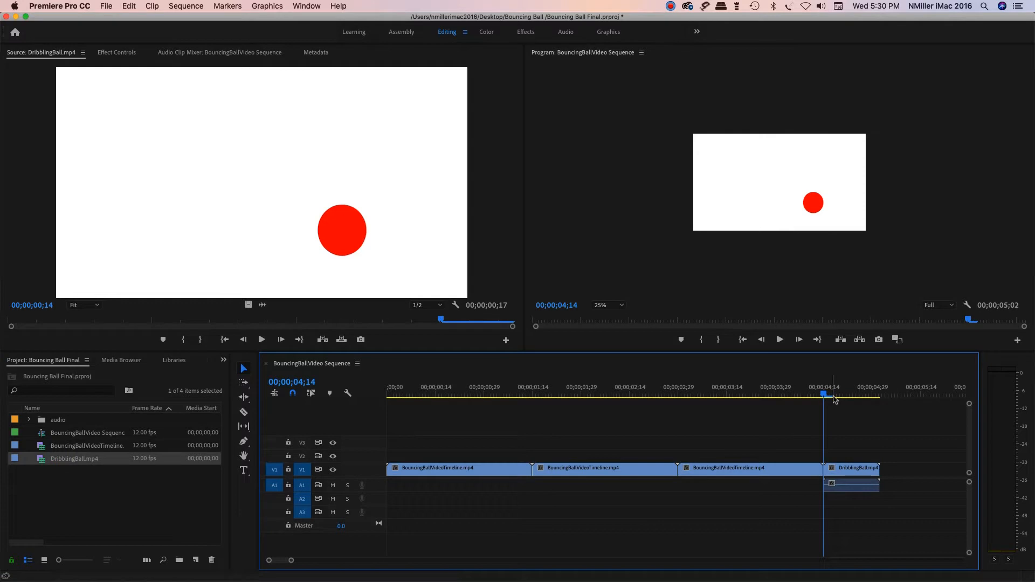
Step: Unlink the DribblingBall.mp4 clip's audio from its video in the sequence and delete the audio part
drag(825, 396, 840, 397)
click(843, 483)
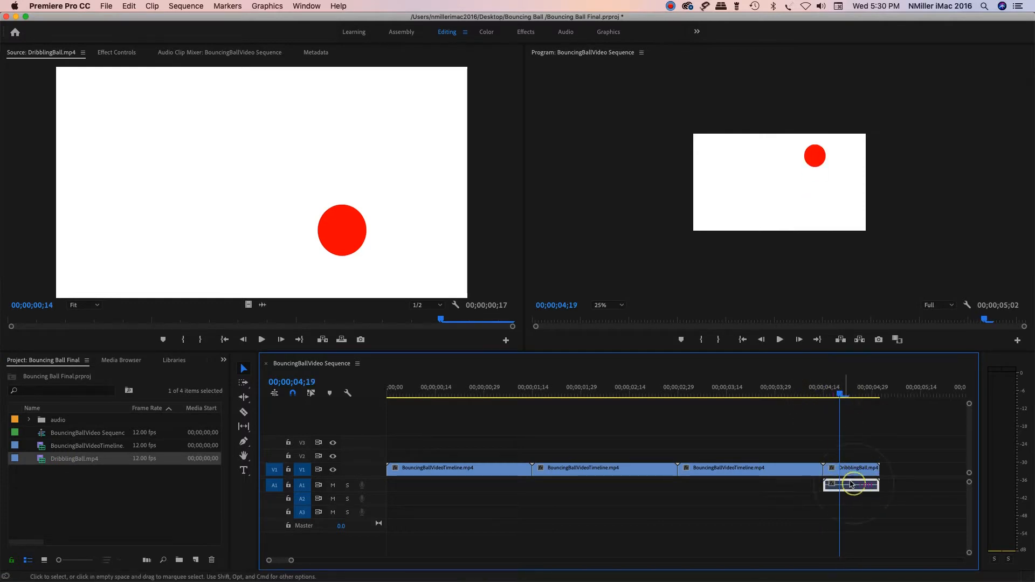
click(850, 470)
drag(893, 512, 855, 459)
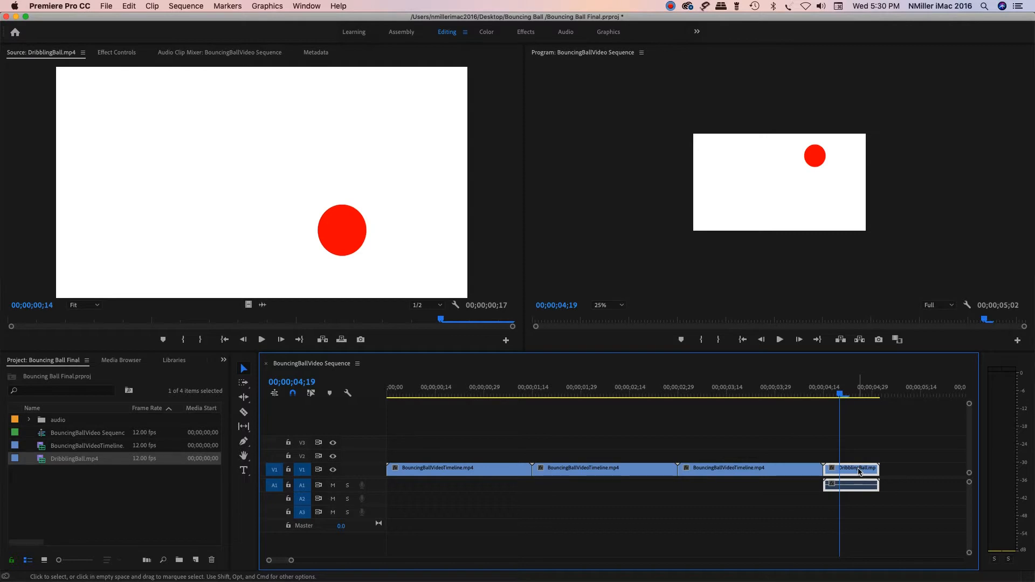
right_click(862, 486)
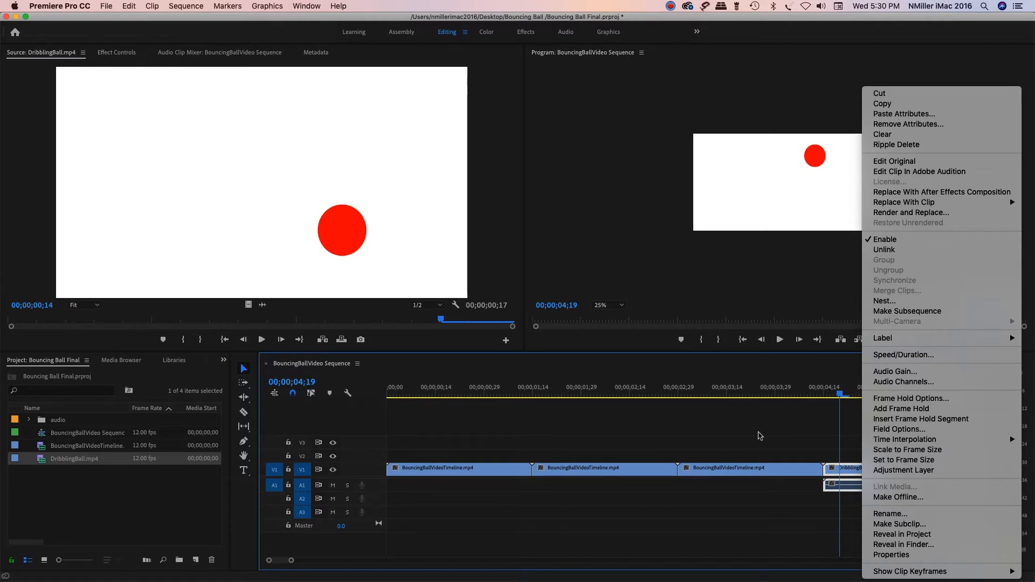
click(890, 250)
click(844, 488)
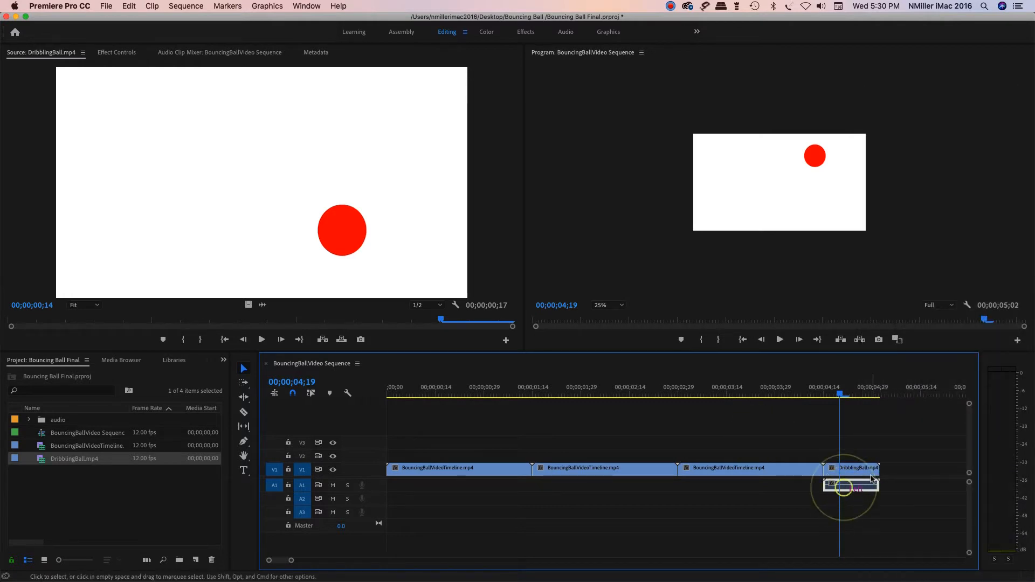
key(Delete)
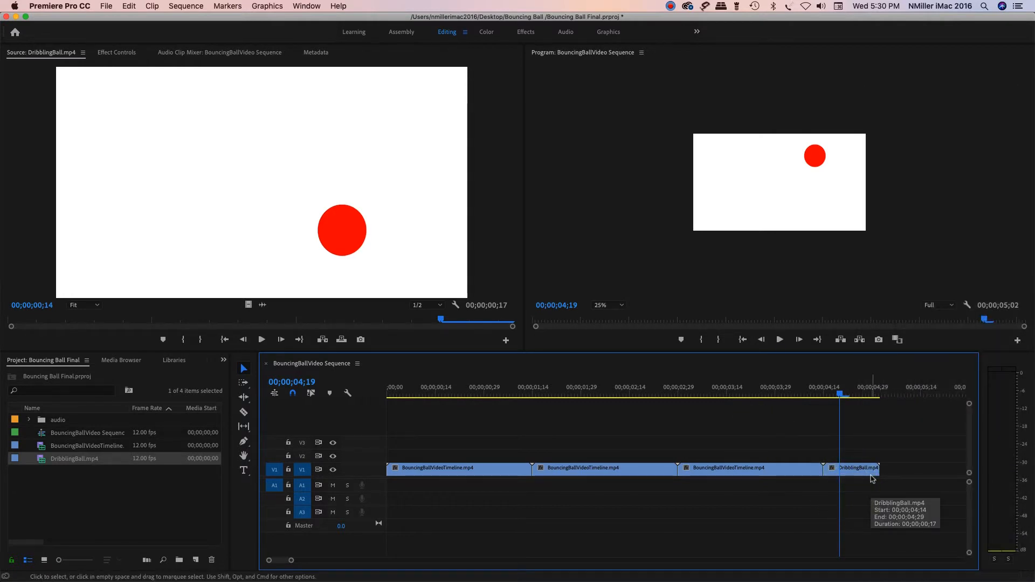
Step: Copy the DribblingBall.mp4 clip and paste it twice, back to back, from 00;00;05;02 at the end of the sequence
drag(841, 396, 880, 398)
click(865, 474)
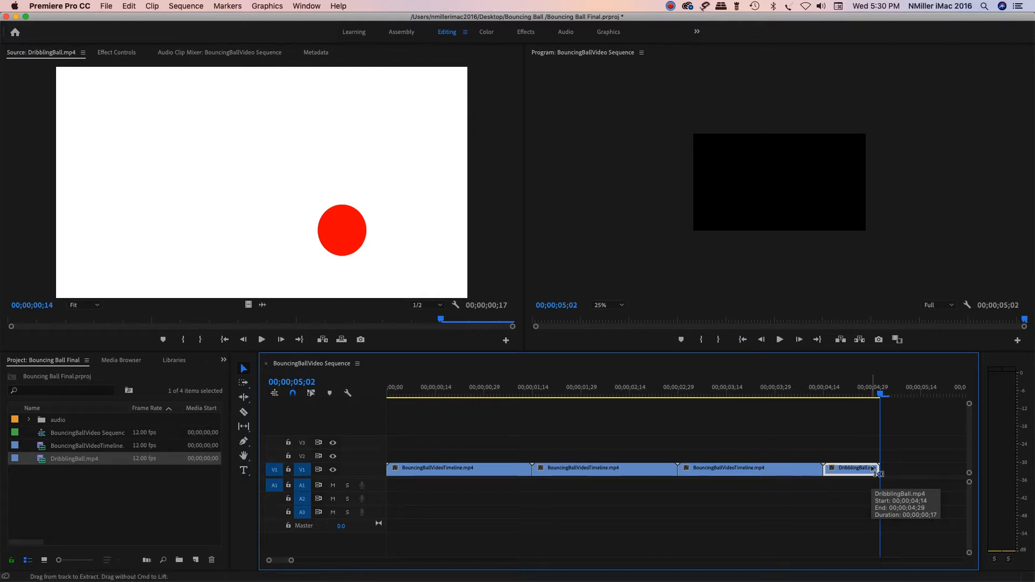
key(super+v)
key(super+v)
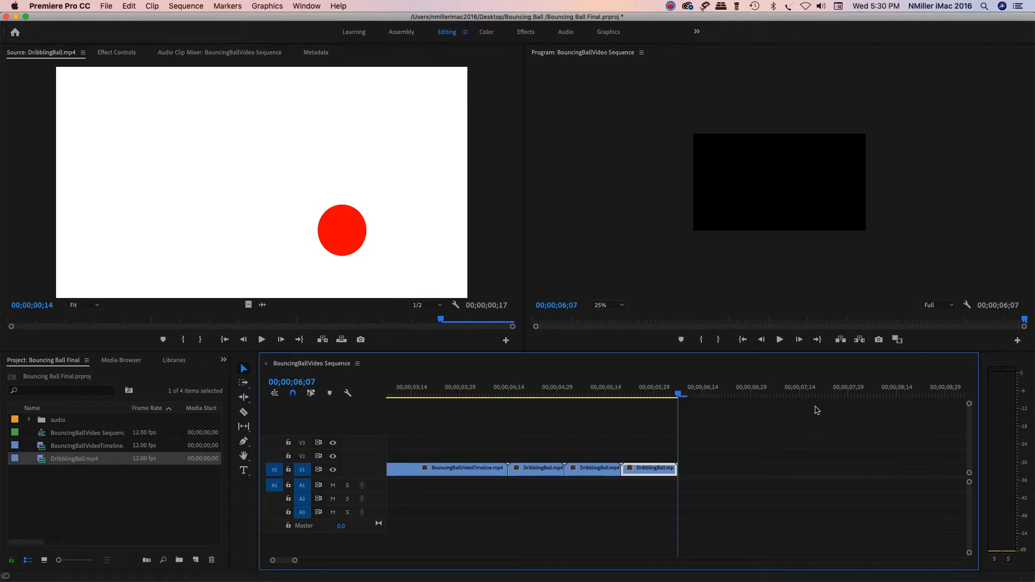
Step: Scrub through the pasted dribbling clips and return the playhead to the start of the sequence
drag(678, 394, 645, 420)
key(Down)
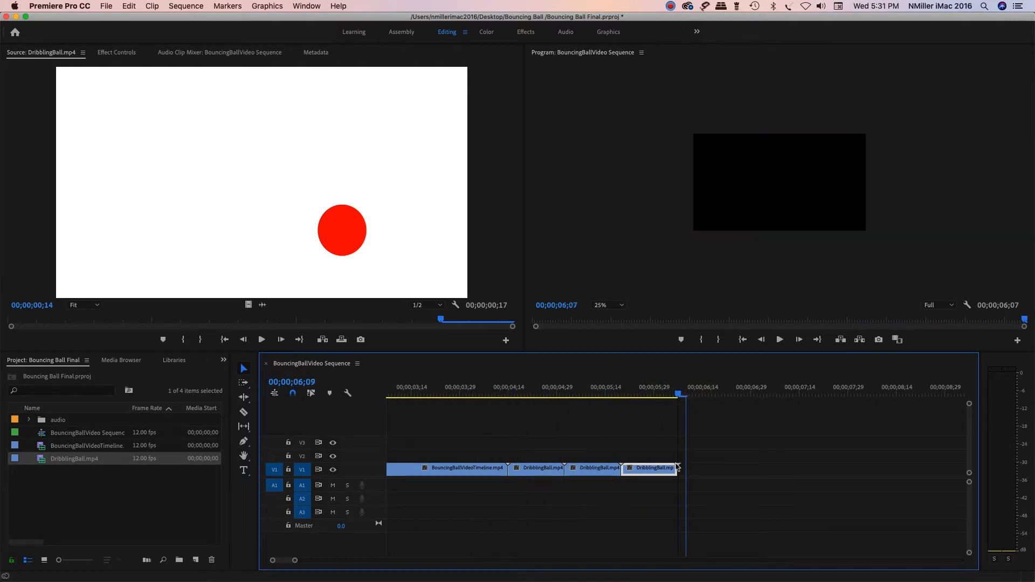
click(56, 495)
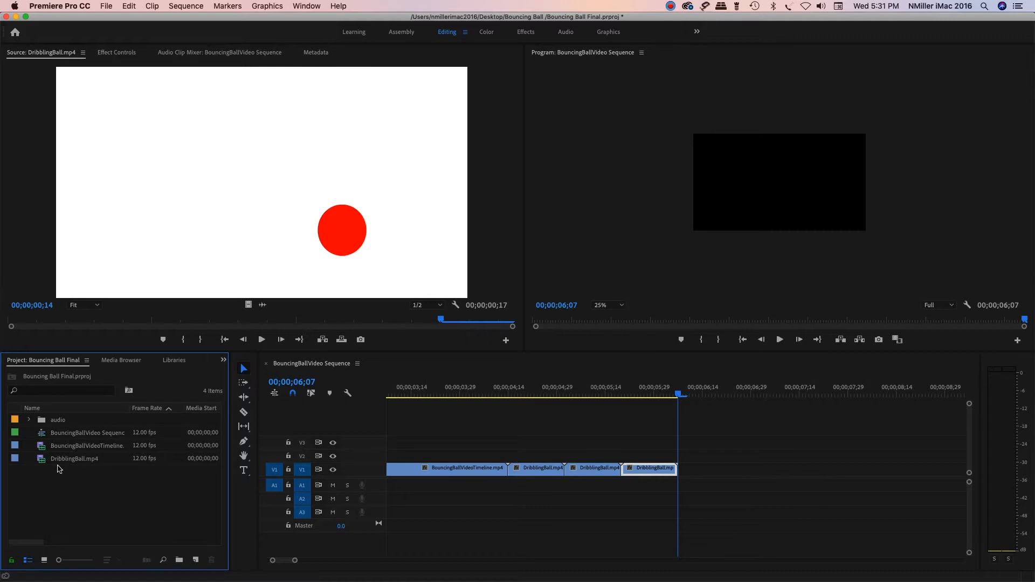
drag(680, 393, 381, 420)
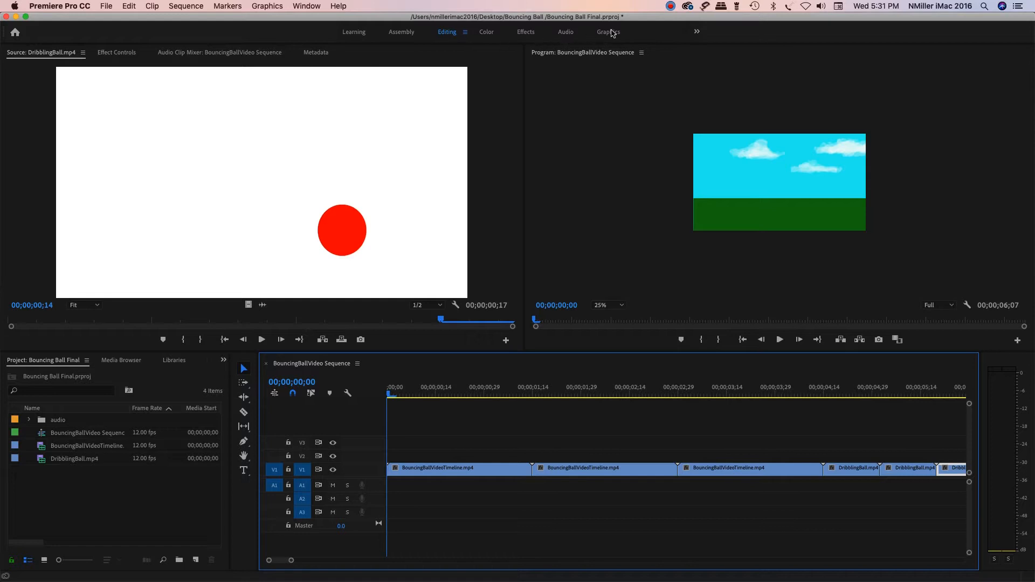
Step: Switch to the Graphics workspace and search the Essential Graphics templates for basic
click(609, 33)
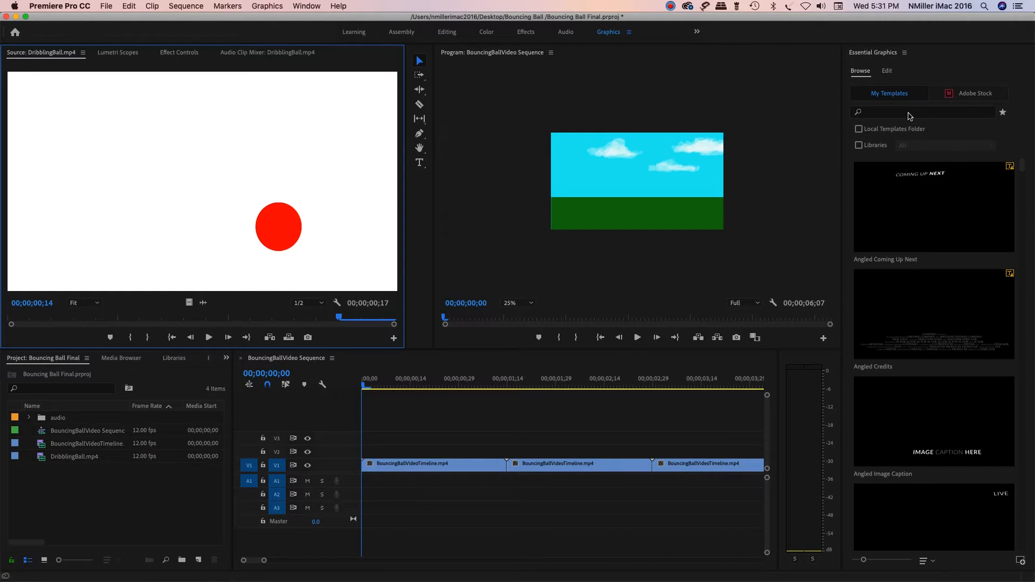
click(862, 114)
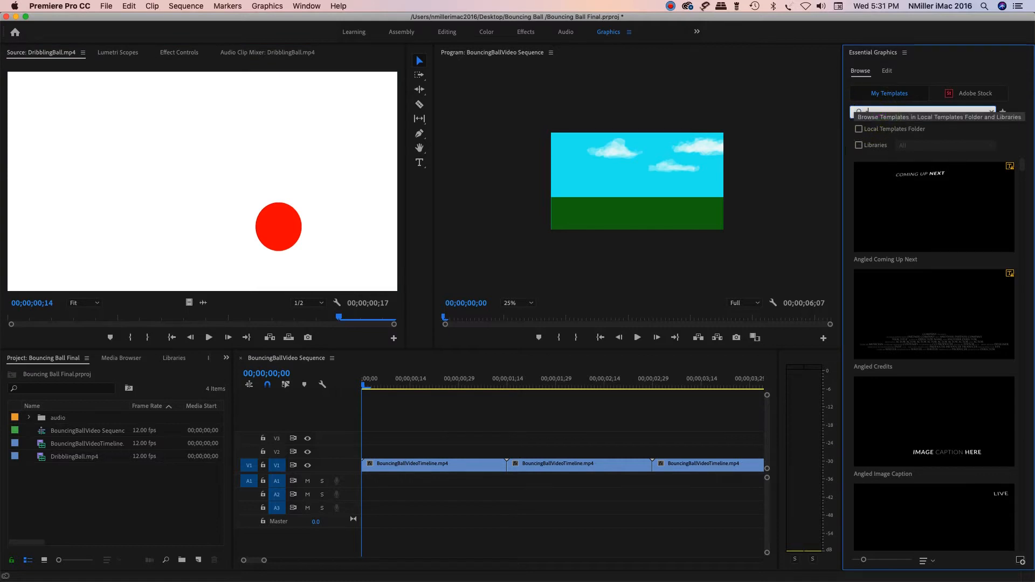
text(basic)
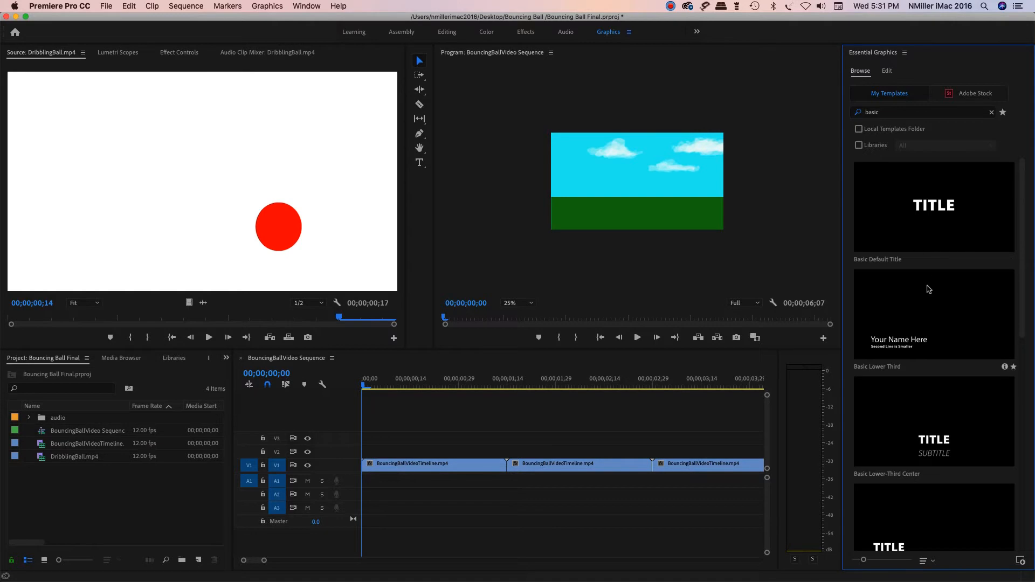
Step: Add the Basic Default Title template to track V2 at the start of the sequence, above the bouncing ball clips
click(924, 216)
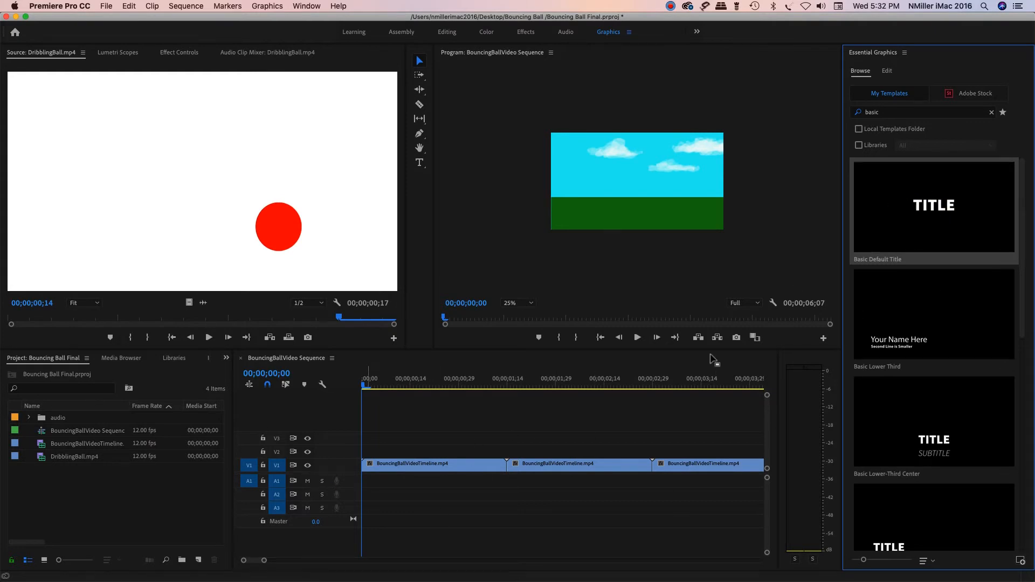
drag(363, 386, 402, 386)
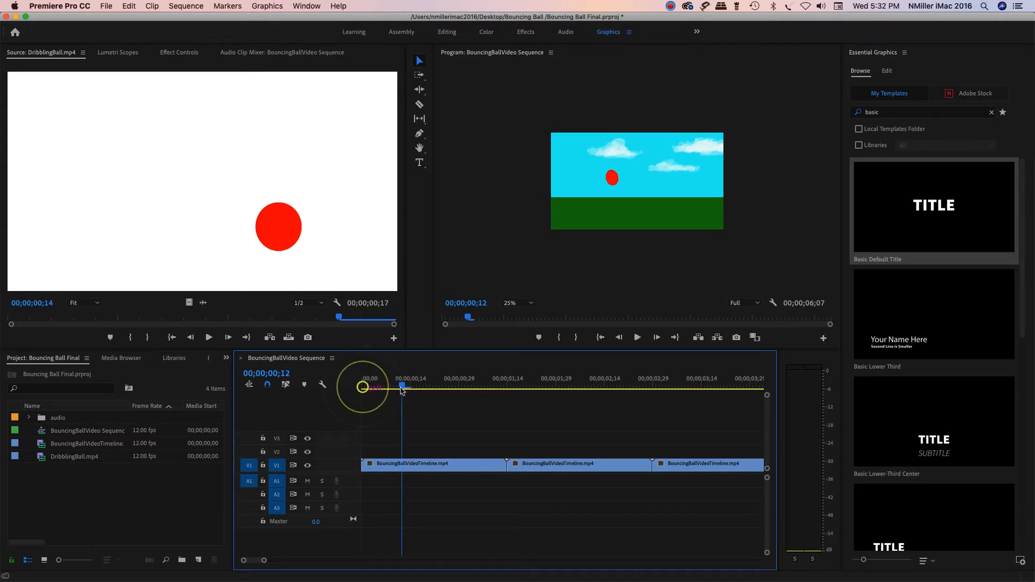
click(602, 338)
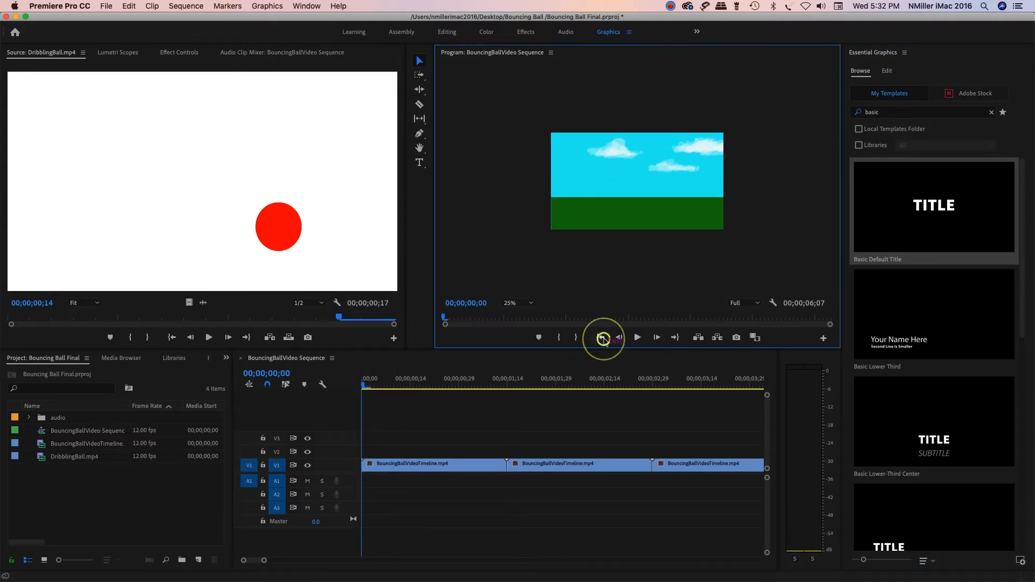
drag(941, 203, 363, 458)
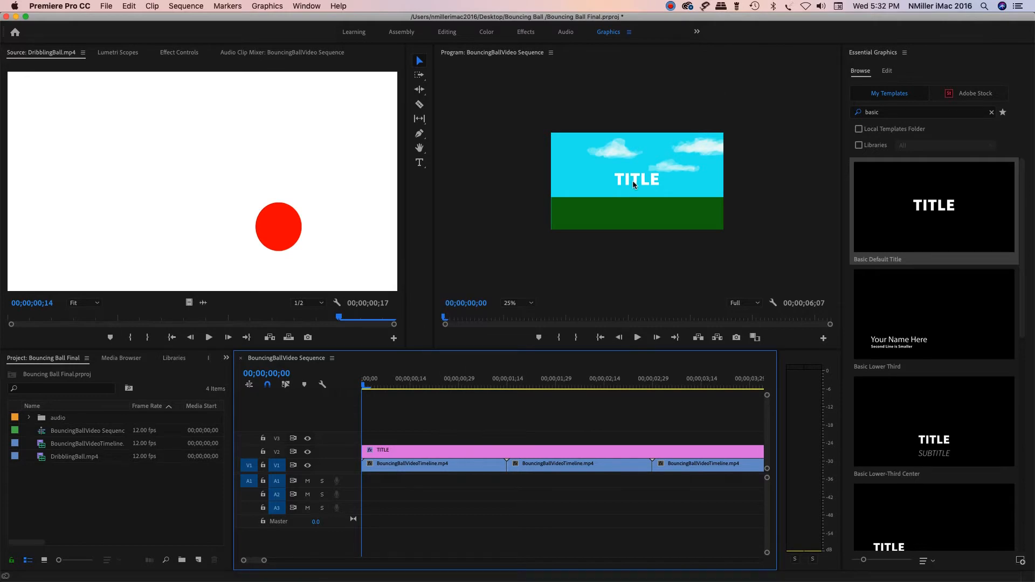
drag(257, 563, 259, 562)
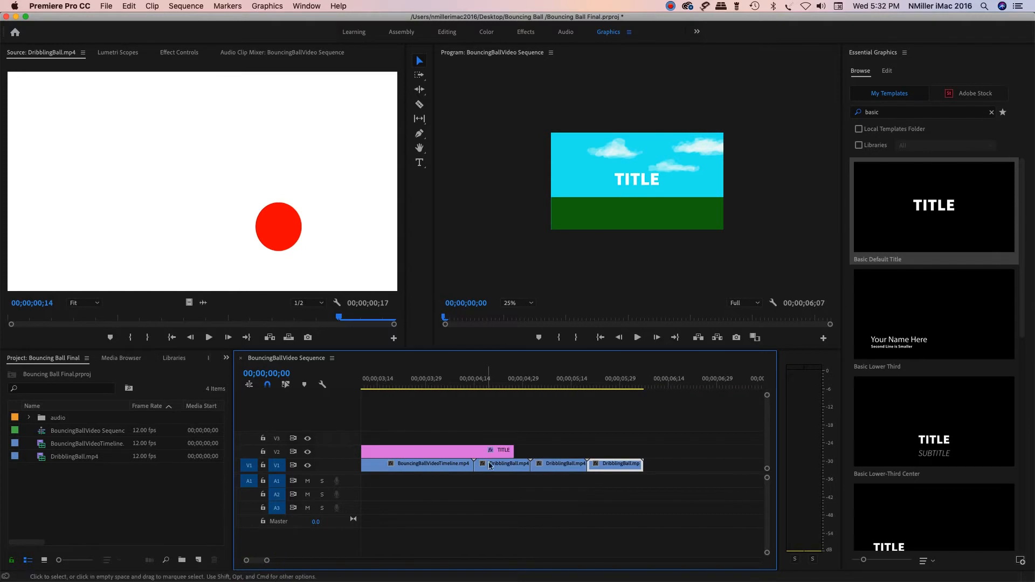
Step: Trim the title clip on V2 to a duration of 00;00;01;14, matching the end of the first bouncing ball clip
click(512, 450)
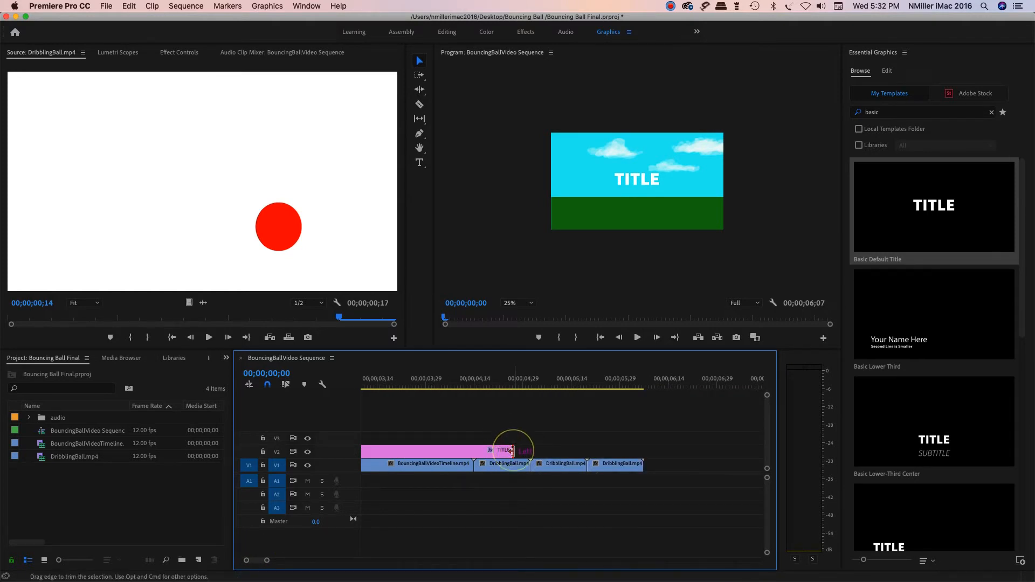
drag(513, 450, 392, 451)
drag(255, 561, 253, 560)
drag(718, 451, 506, 452)
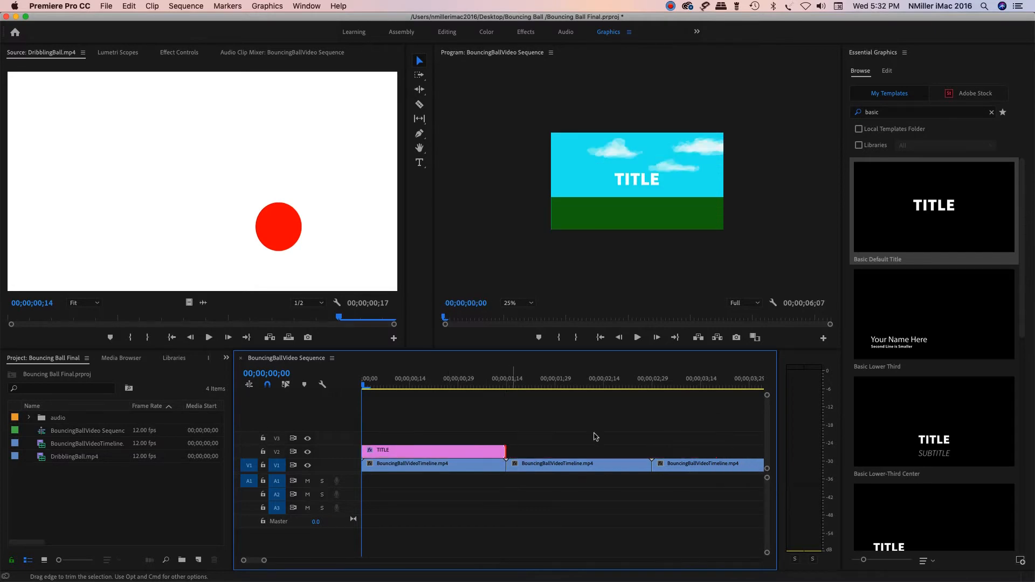
click(502, 451)
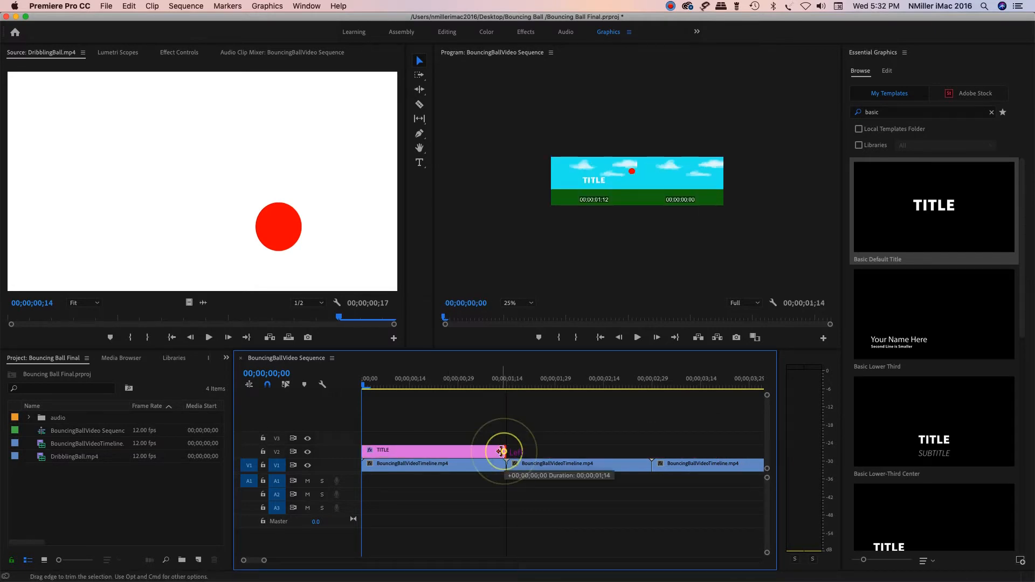
drag(514, 373, 332, 383)
Step: Move the title text down from the sky onto the green ground in the program preview
click(628, 177)
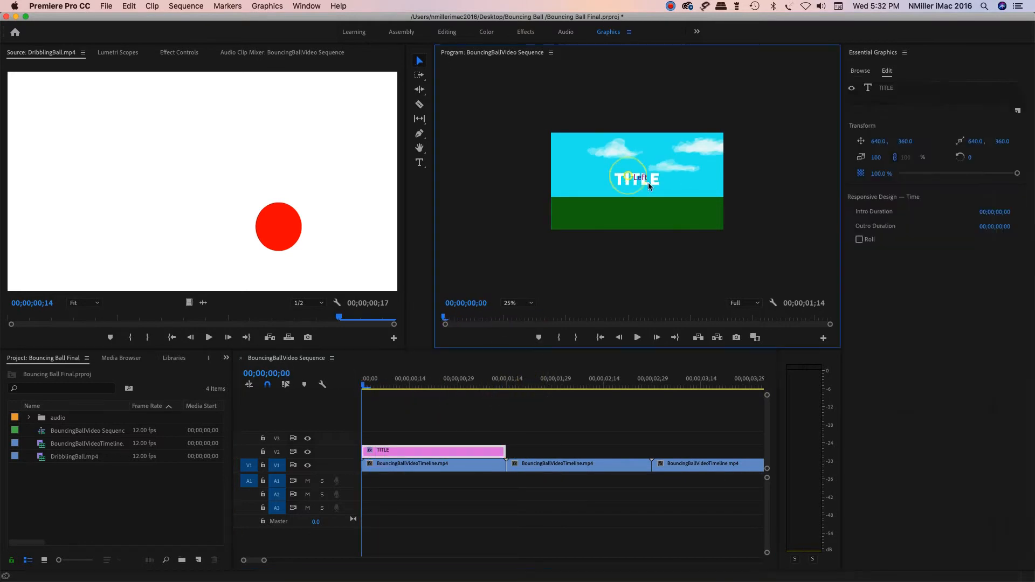
click(623, 182)
drag(649, 180, 651, 216)
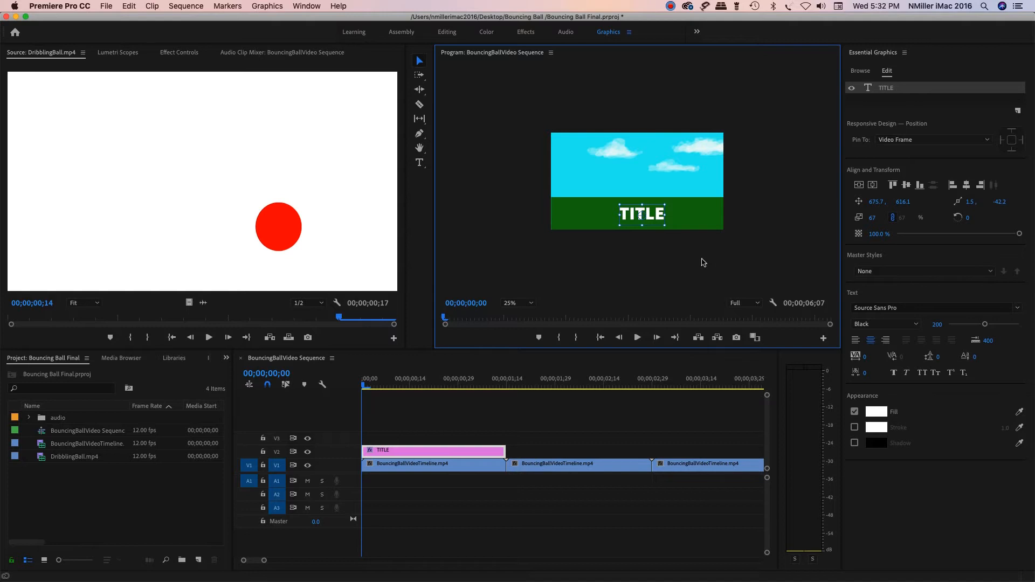
Step: Select the whole title text with the Type tool and change its fill colour to bright red
click(420, 163)
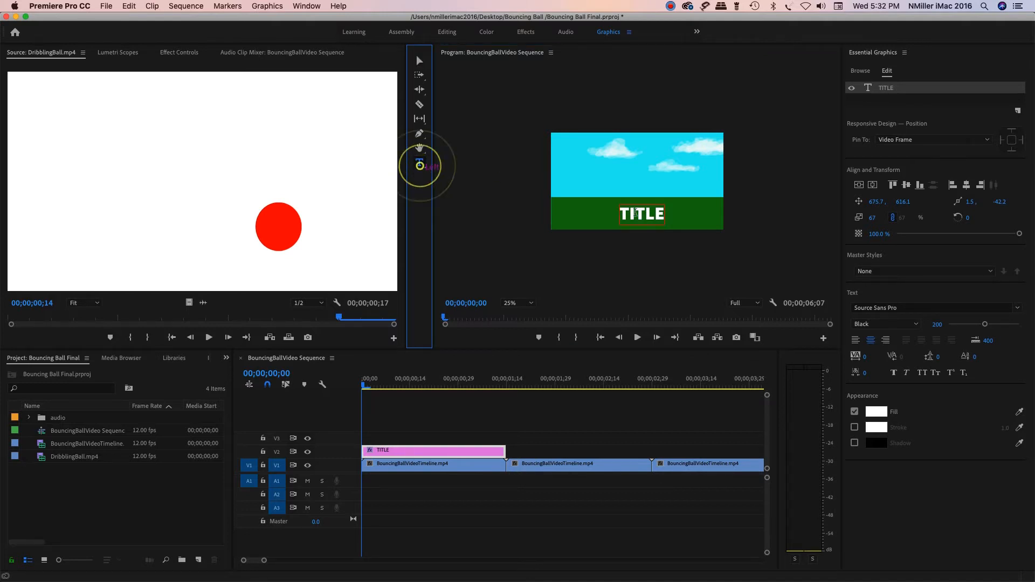
double_click(636, 213)
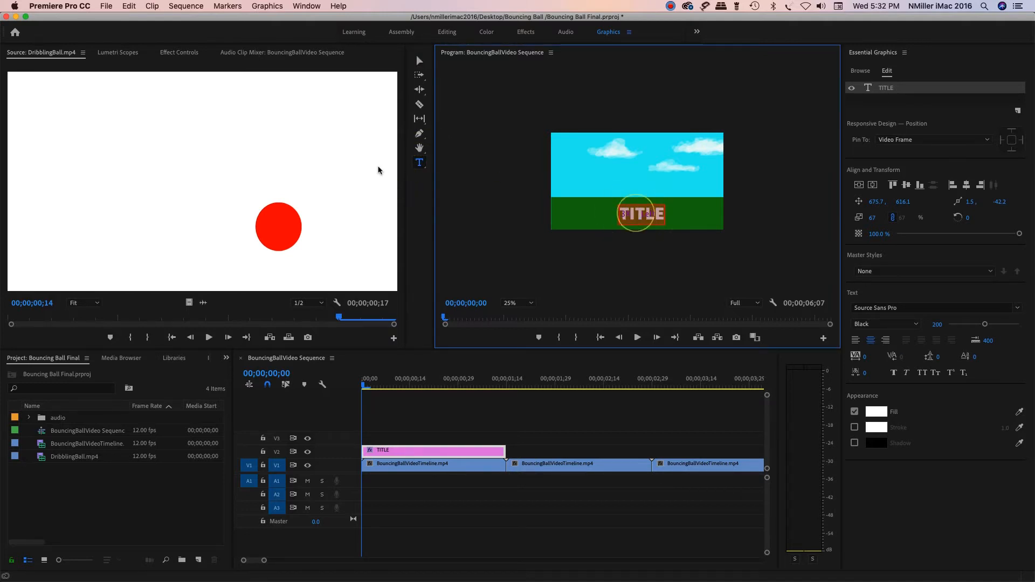
double_click(633, 213)
click(642, 217)
double_click(659, 215)
click(877, 413)
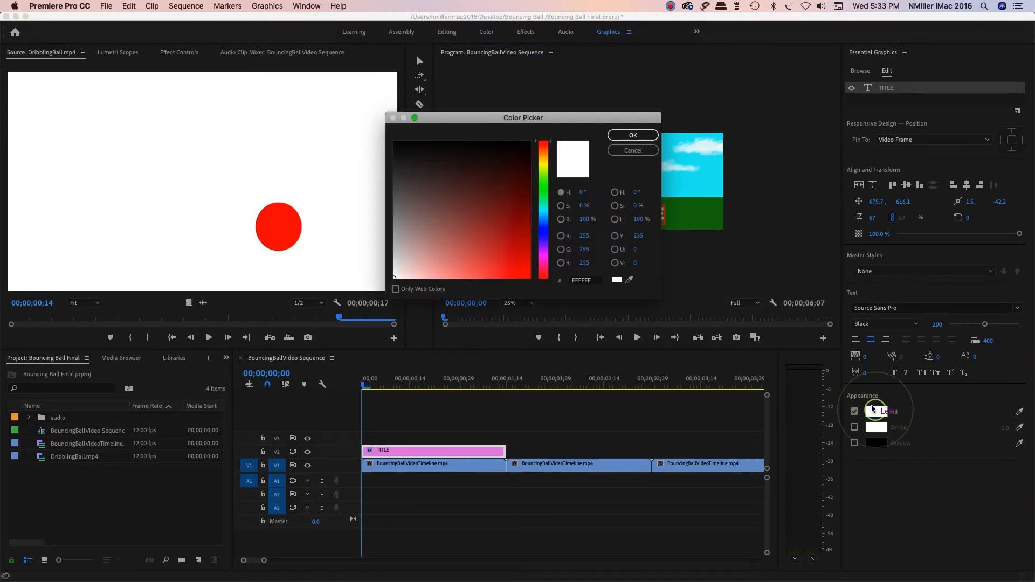
click(512, 249)
click(624, 136)
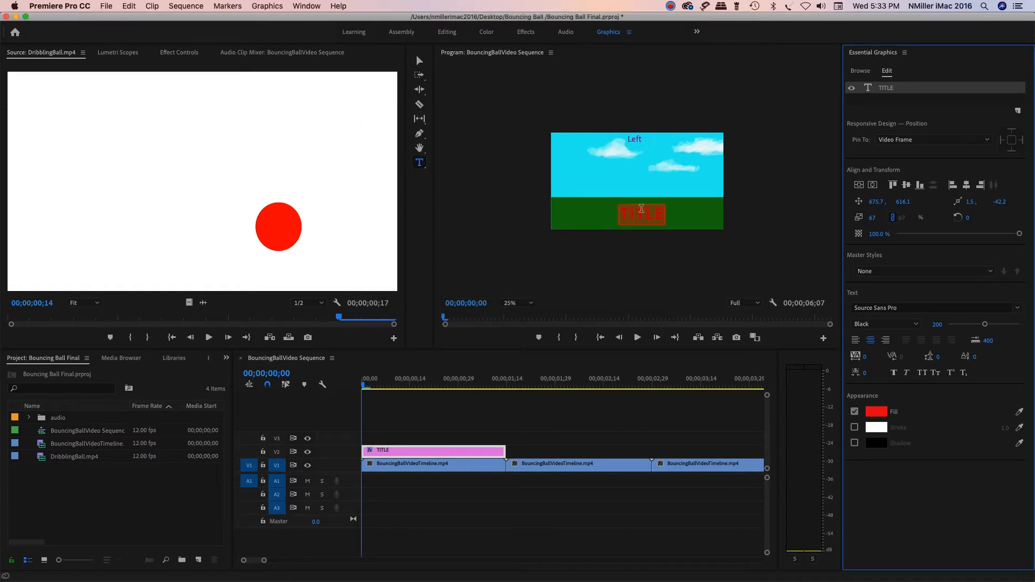
Step: Replace the title text with "My Bouncing Ball" and add a second line with "by" and the author's name
double_click(653, 210)
text(Bounc)
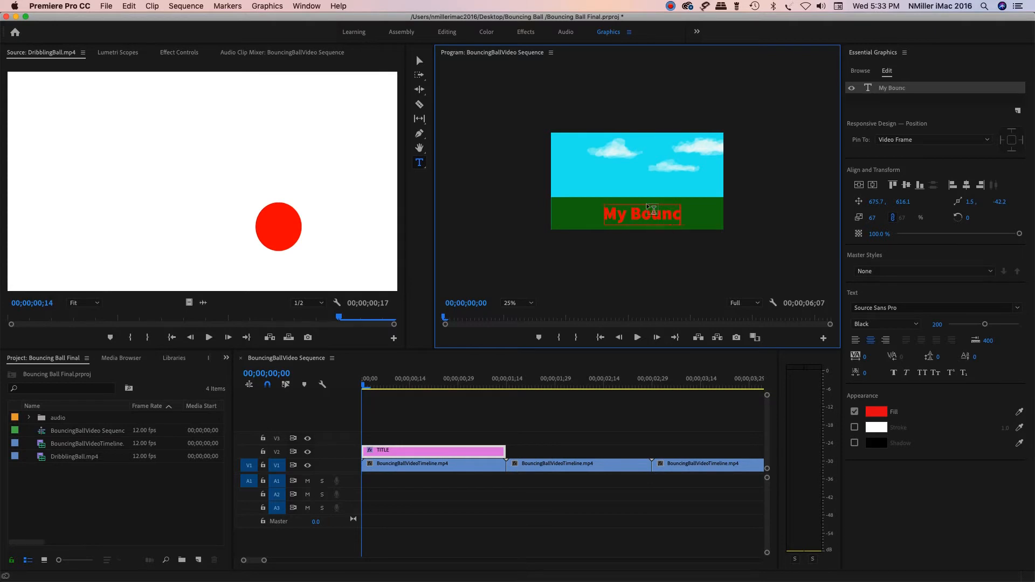
text(y Bouncing Ball)
key(Return)
text(by Mrs. Miller)
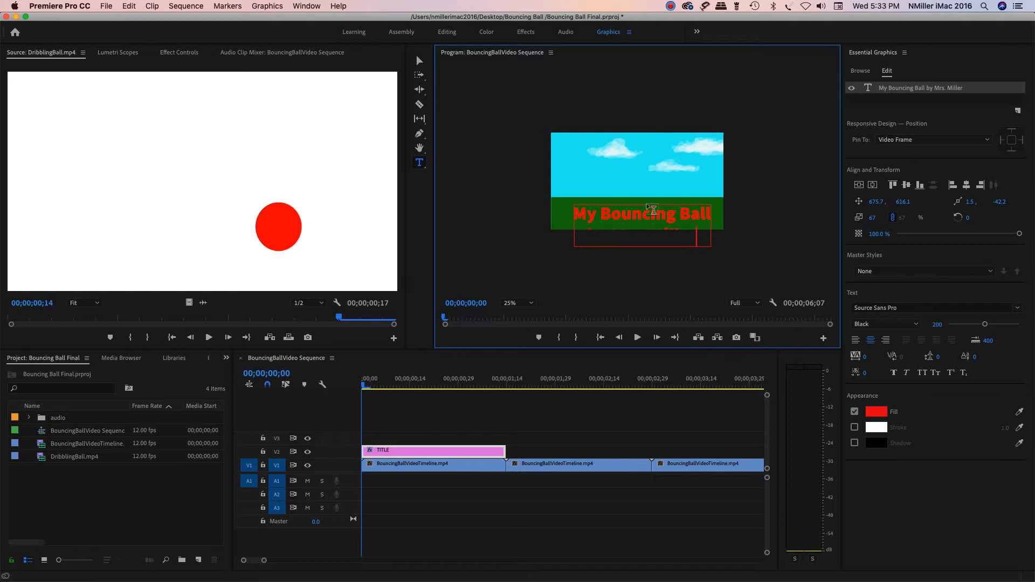
Step: Move the two-line title up so both lines fit inside the frame and reduce its font size to 161
click(419, 60)
click(656, 224)
drag(656, 224, 652, 207)
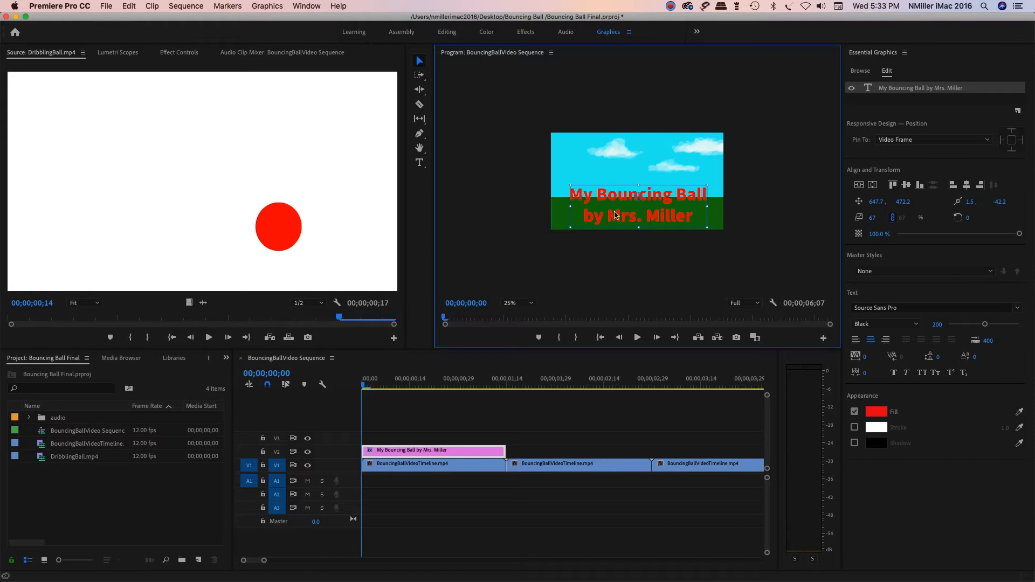
drag(985, 326, 980, 329)
Step: Change the title's font to Stencil
click(1018, 308)
click(1018, 309)
click(962, 309)
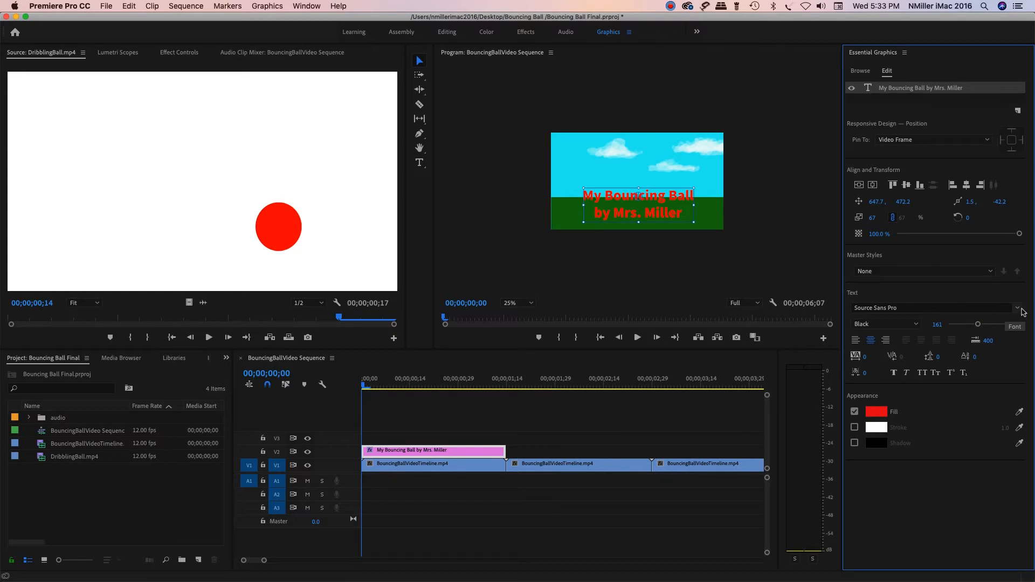
click(1020, 309)
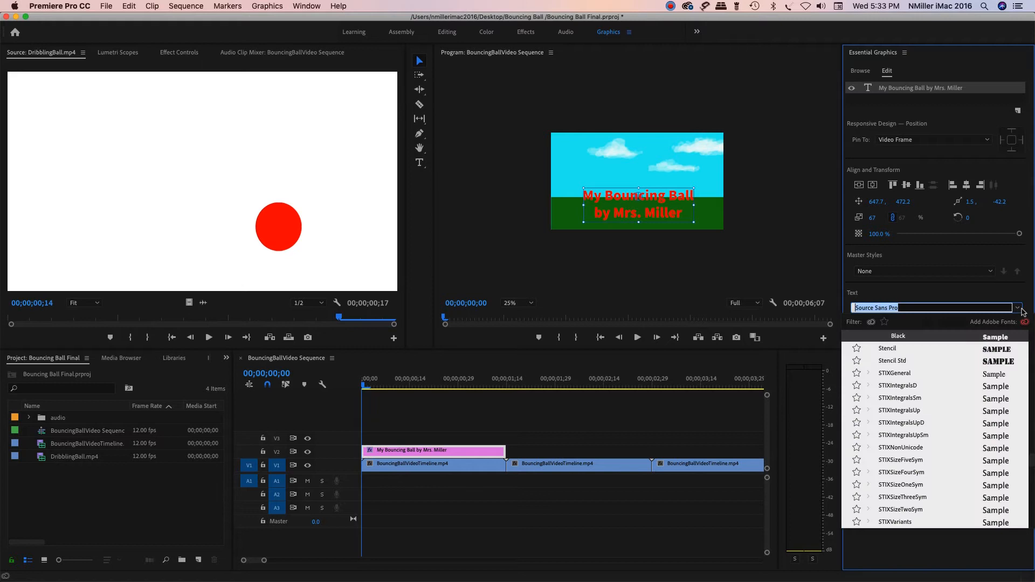
click(1002, 349)
Step: Reduce the title's font size to 116 and position both lines within the green ground
click(651, 200)
drag(651, 204, 649, 204)
drag(979, 327, 969, 328)
drag(670, 206, 671, 212)
click(789, 201)
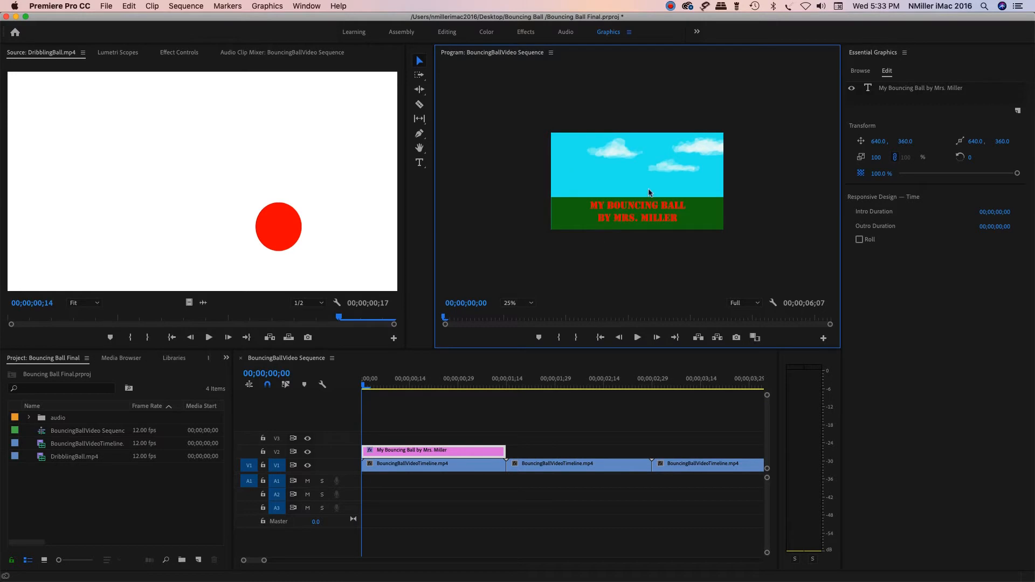
Step: Enlarge the program preview to 50% to inspect the title and return it to 25%
click(508, 305)
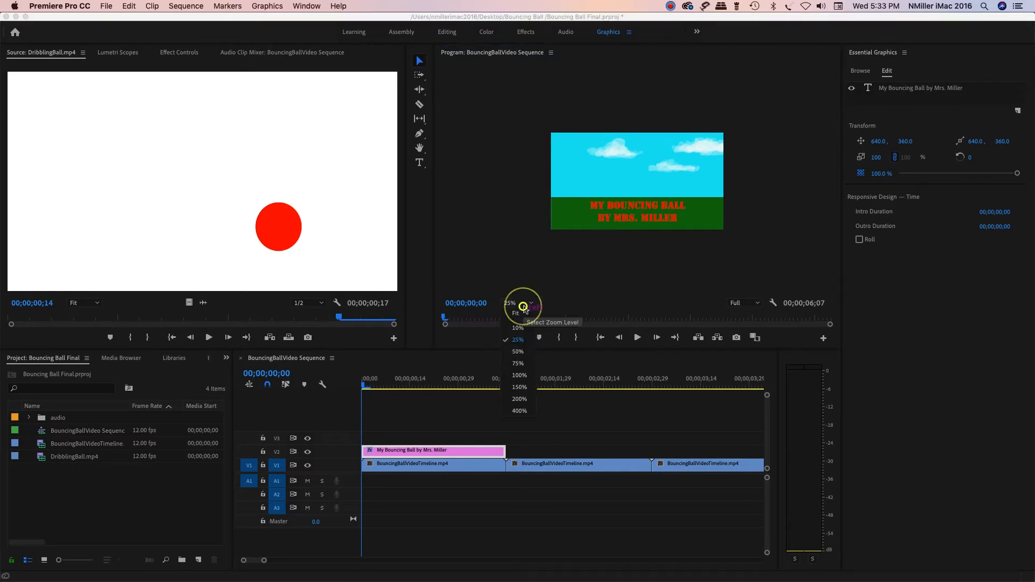
click(526, 356)
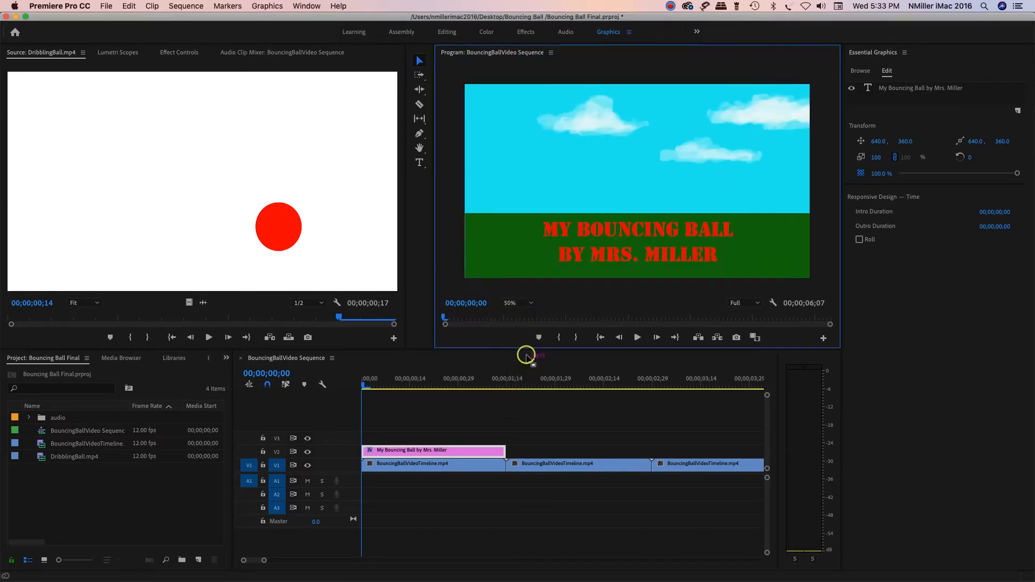
click(524, 303)
click(521, 340)
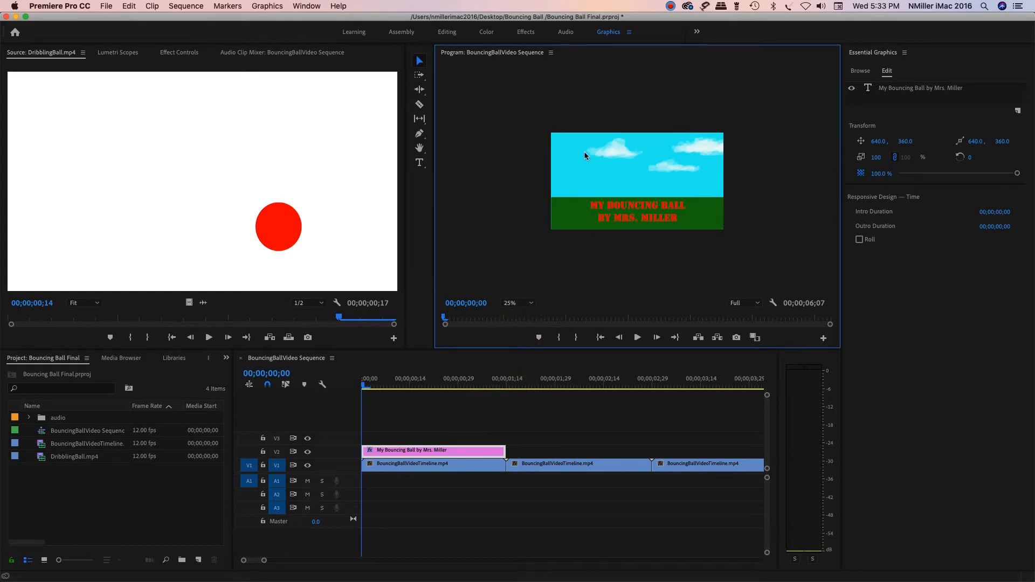
Step: Play the sequence past the title to check it and return the playhead to the start
click(678, 216)
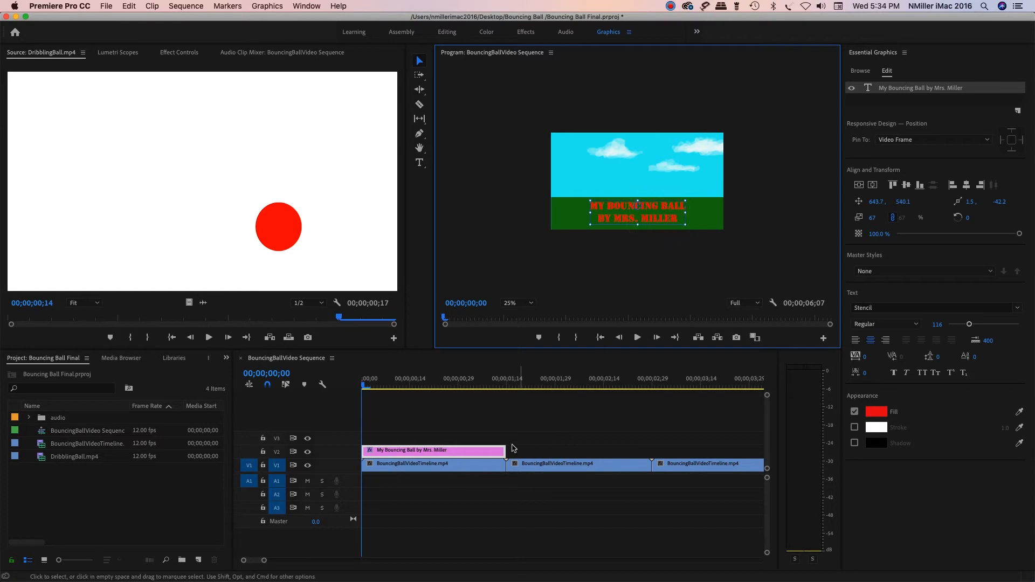
click(638, 338)
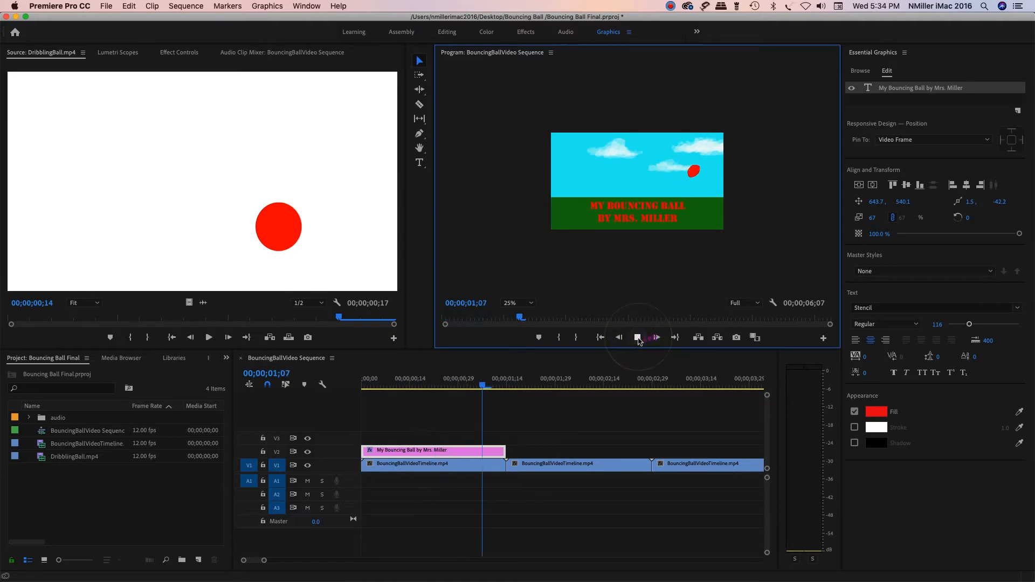
click(638, 339)
drag(566, 385, 433, 385)
key(Home)
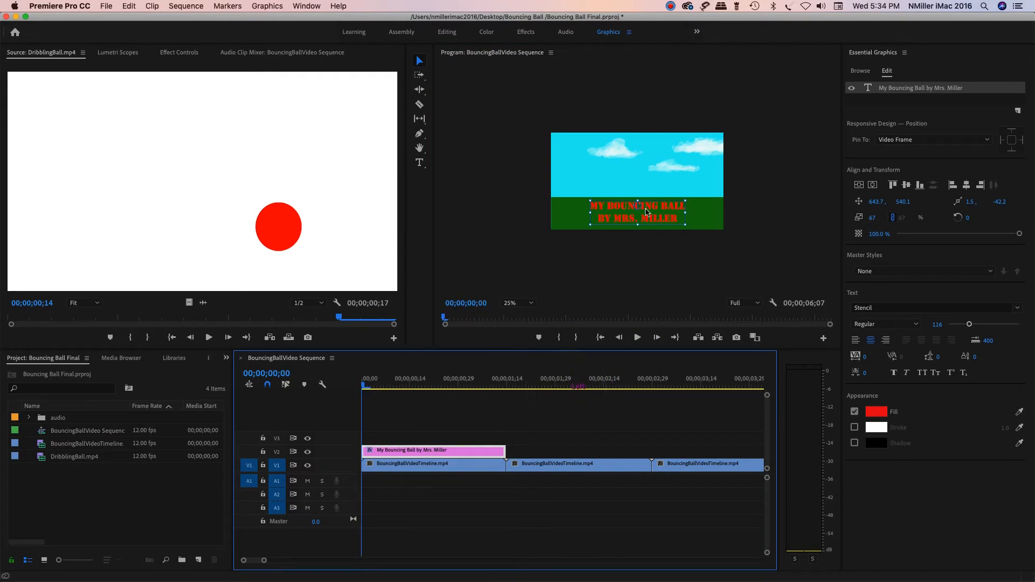
drag(364, 387, 301, 409)
Step: Switch to the Effects workspace, search the effects for diss, and apply Cross Dissolve between the first two bouncing ball clips on V1
click(526, 33)
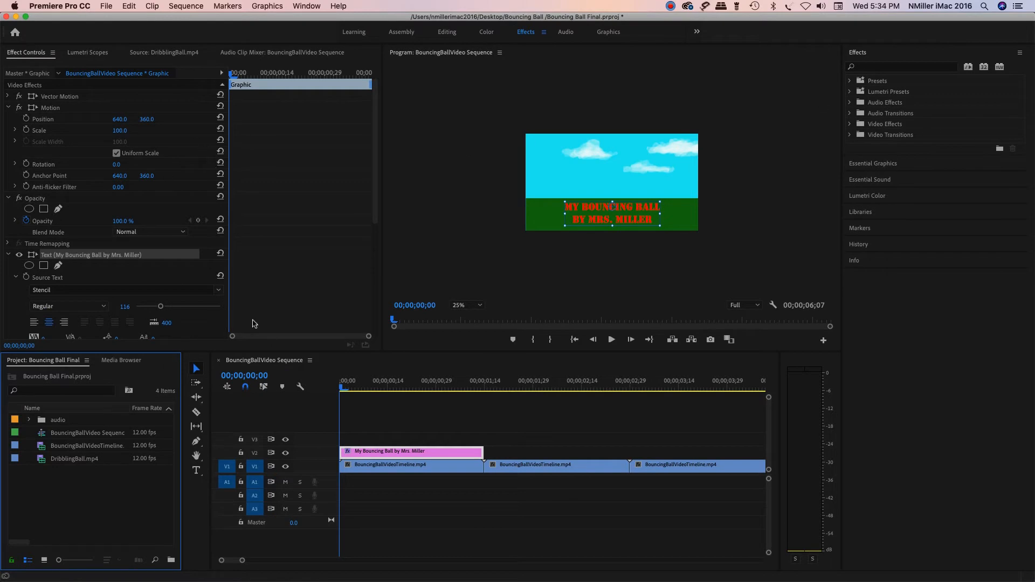
click(872, 68)
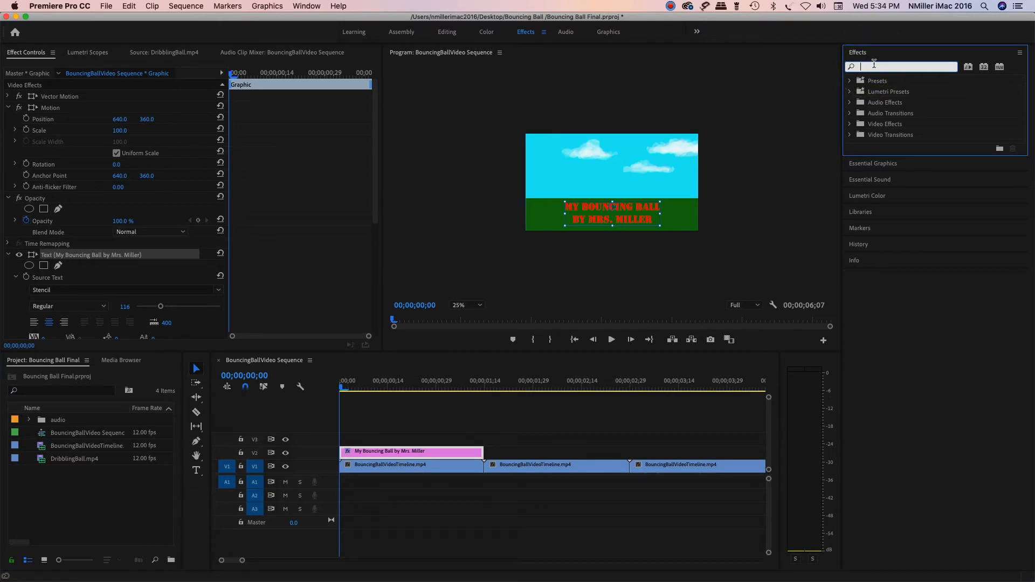
text(diss)
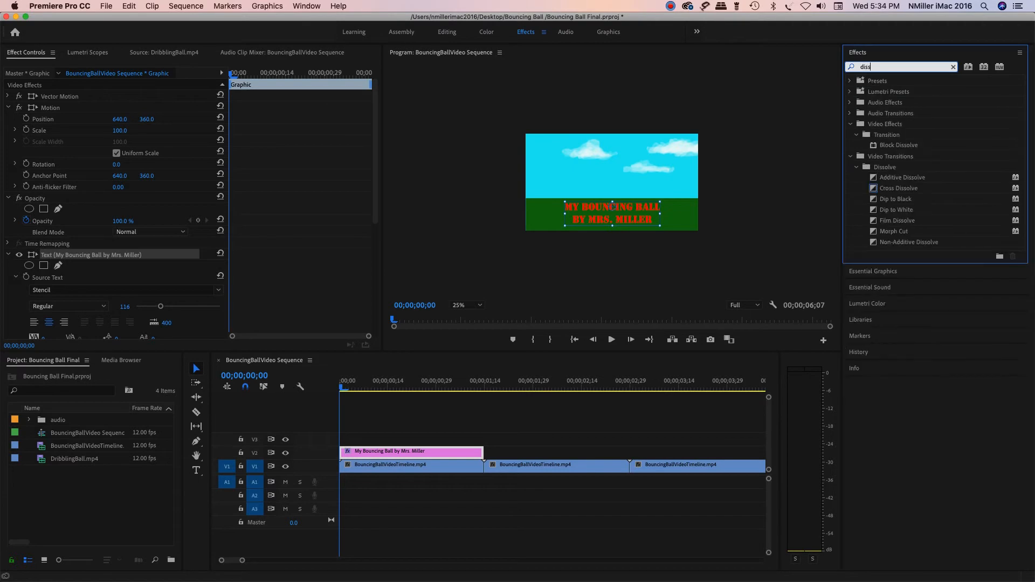
click(878, 190)
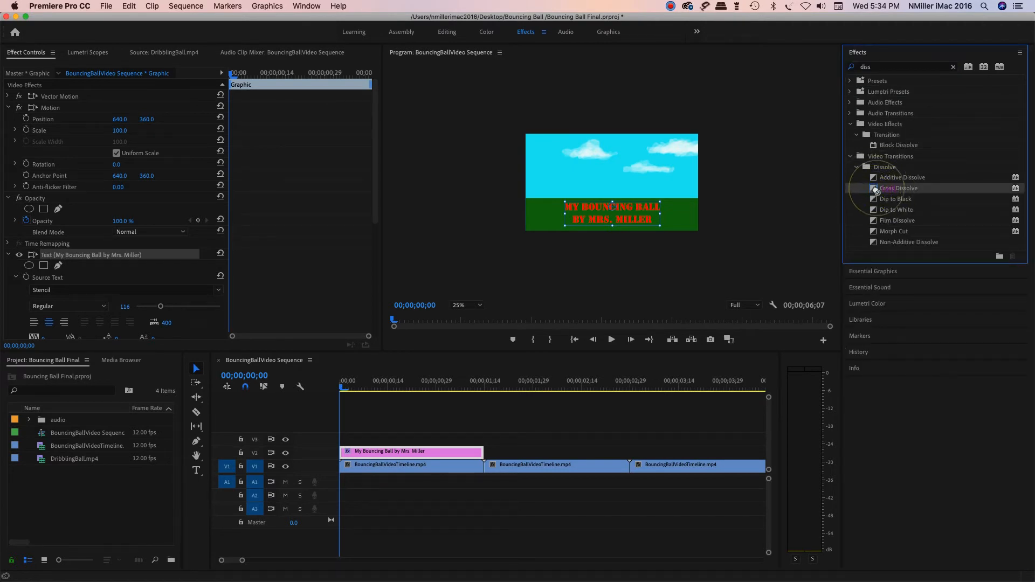
drag(875, 189, 484, 471)
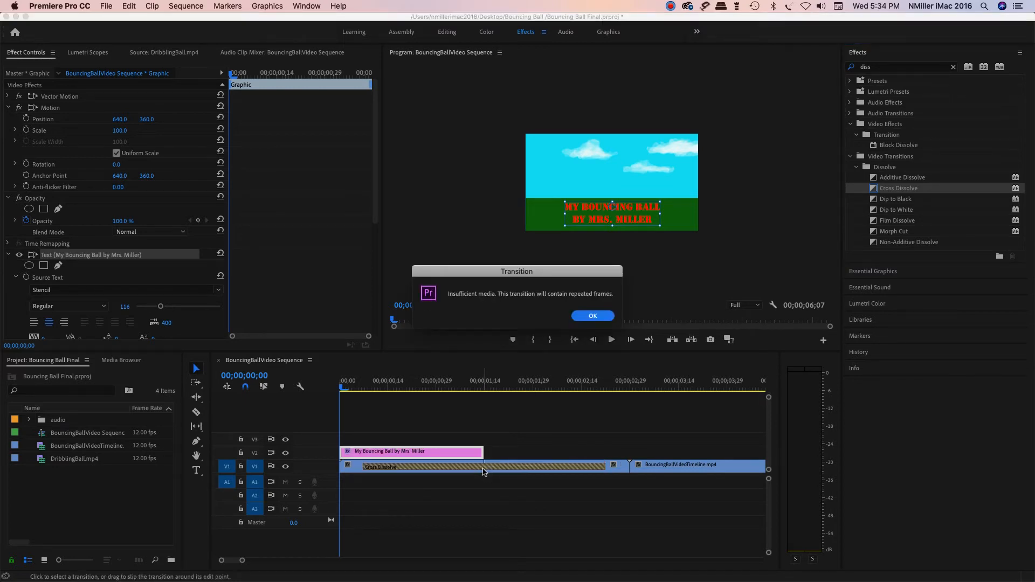
click(591, 316)
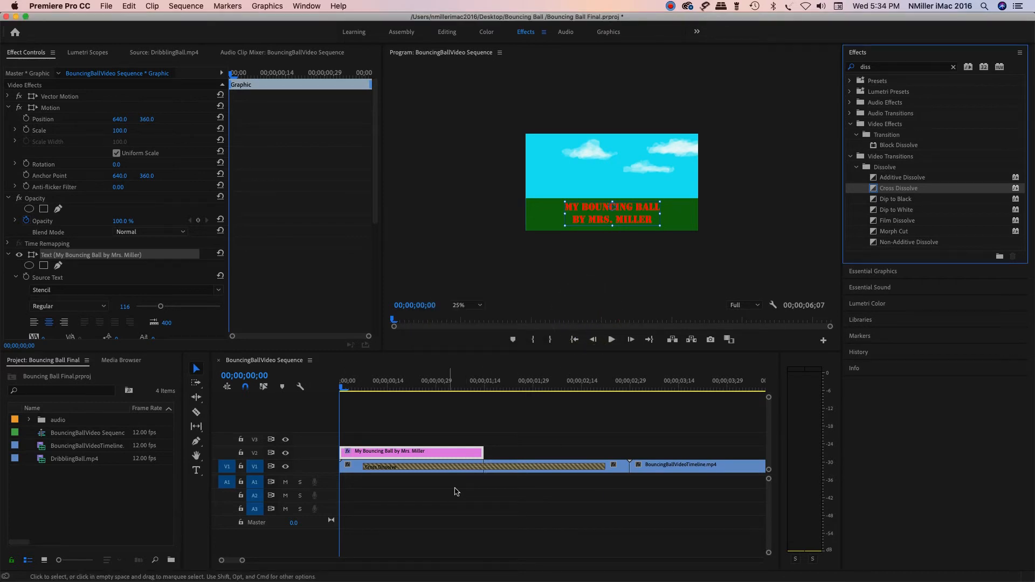
Step: Shorten the Cross Dissolve between the first two bouncing ball clips to a duration of 00;00;00;17
click(470, 468)
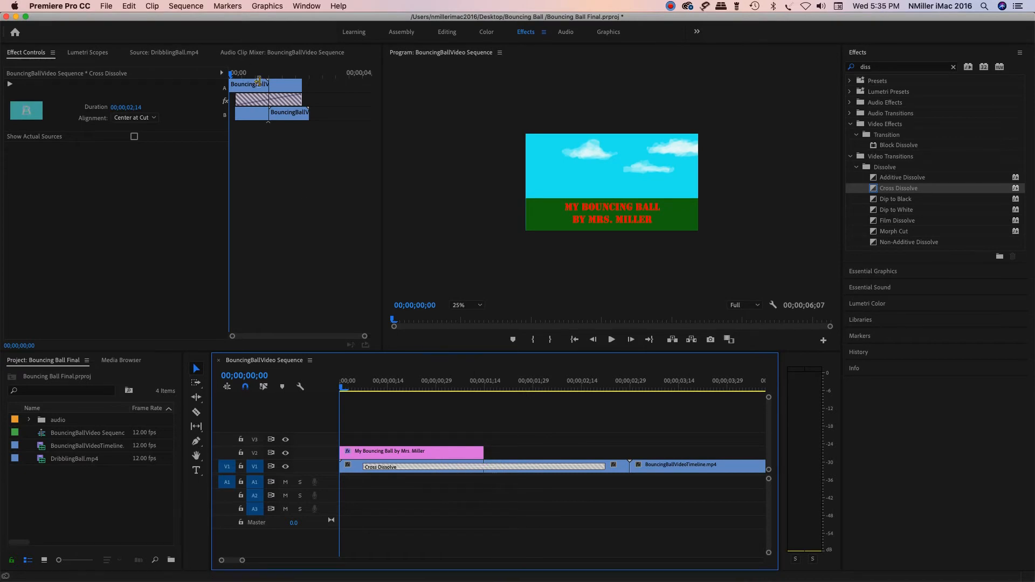
click(135, 108)
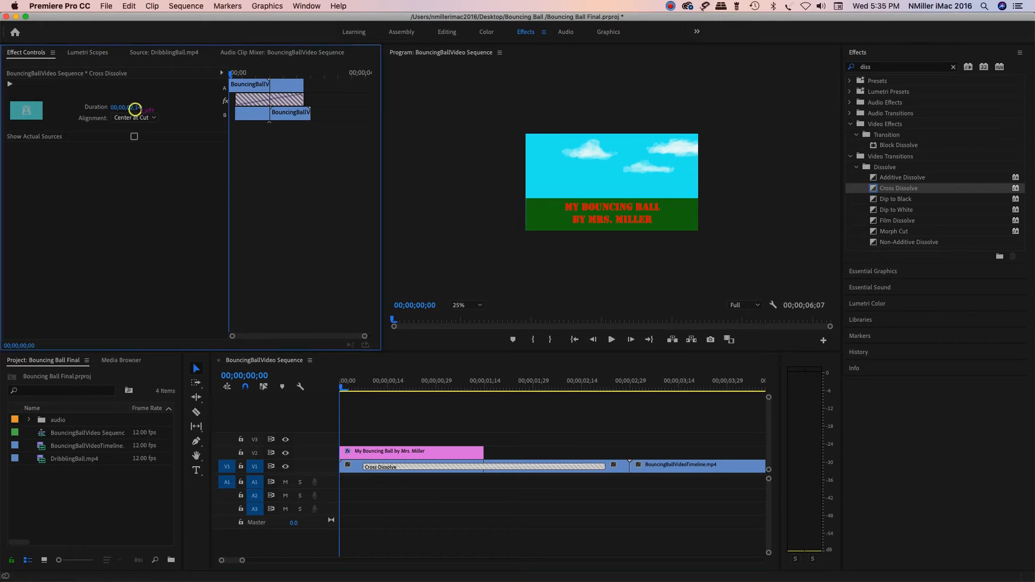
click(180, 105)
click(135, 110)
drag(135, 108, 178, 109)
drag(135, 109, 135, 109)
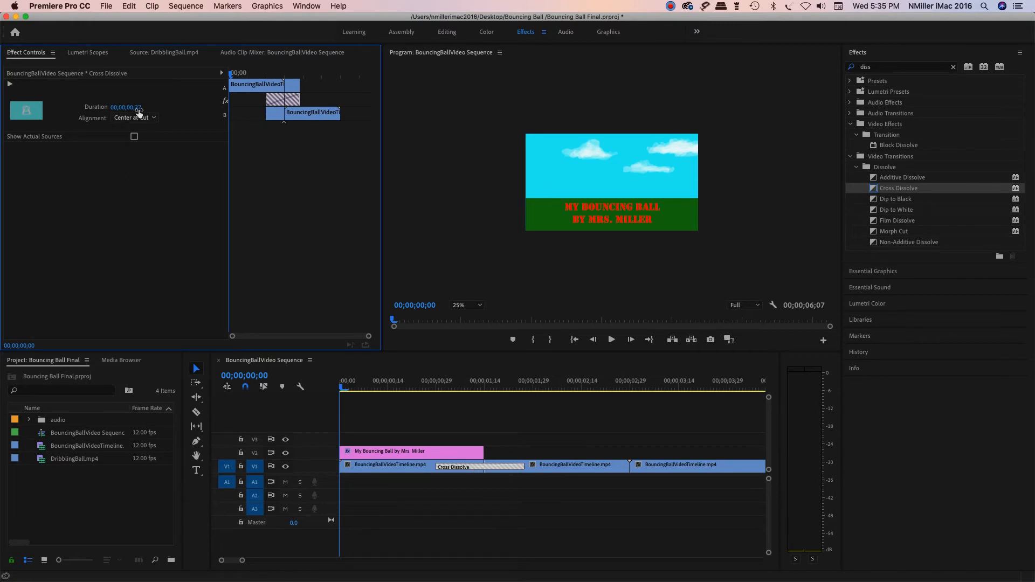
drag(139, 113, 145, 112)
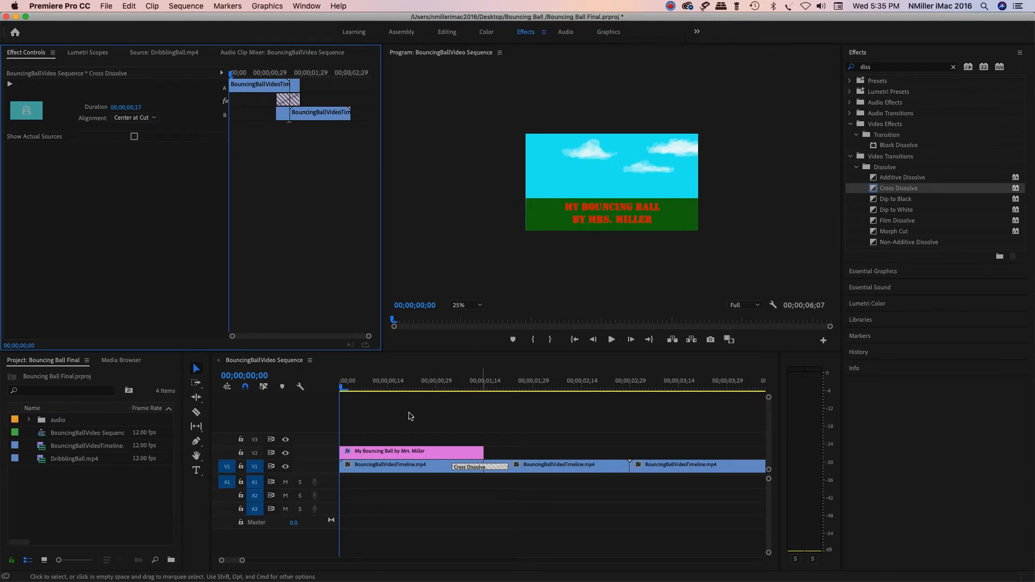
Step: Play the sequence from the start through the Cross Dissolve and return the playhead to the beginning
click(343, 388)
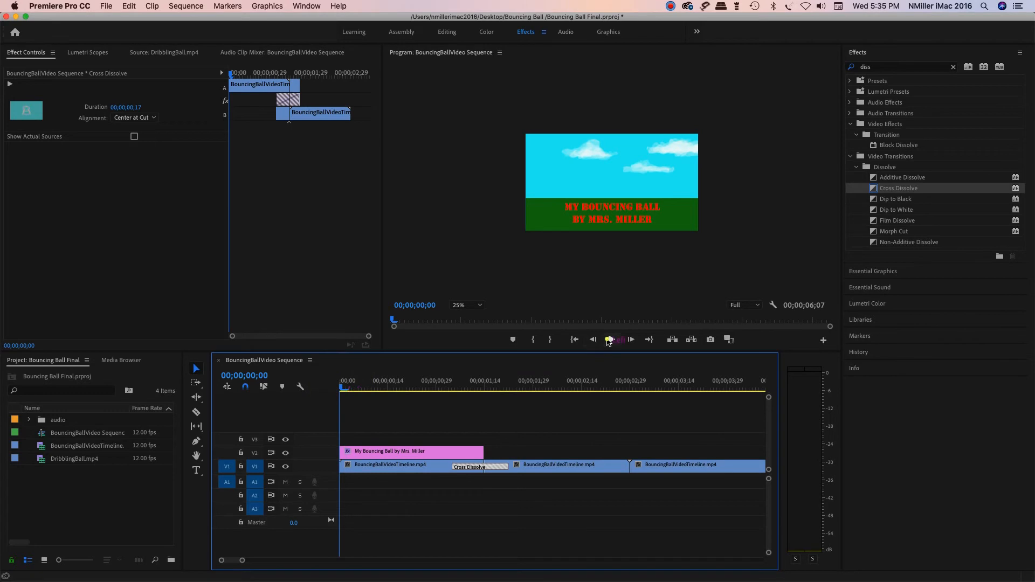
click(612, 340)
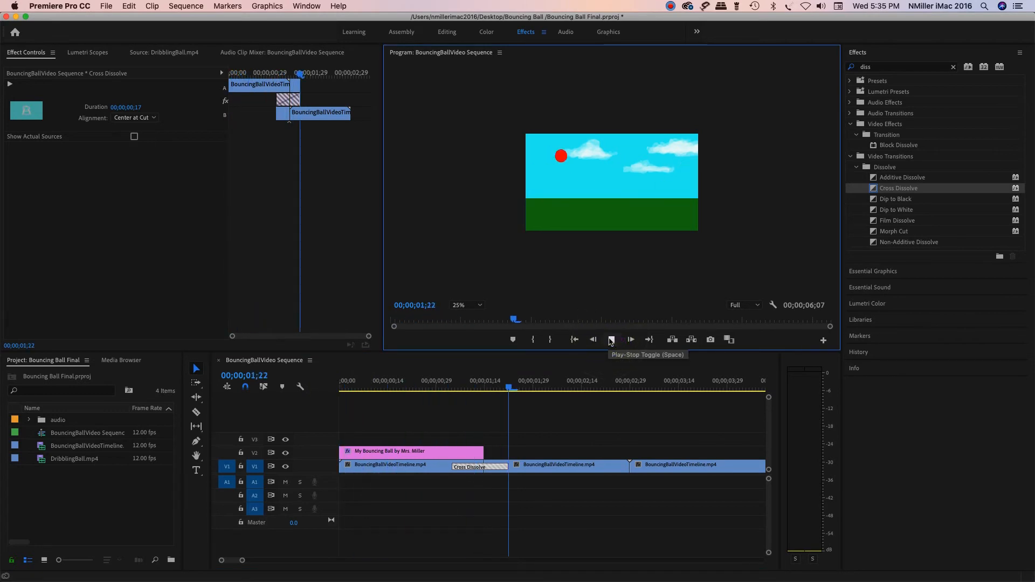
click(612, 339)
click(553, 388)
key(Home)
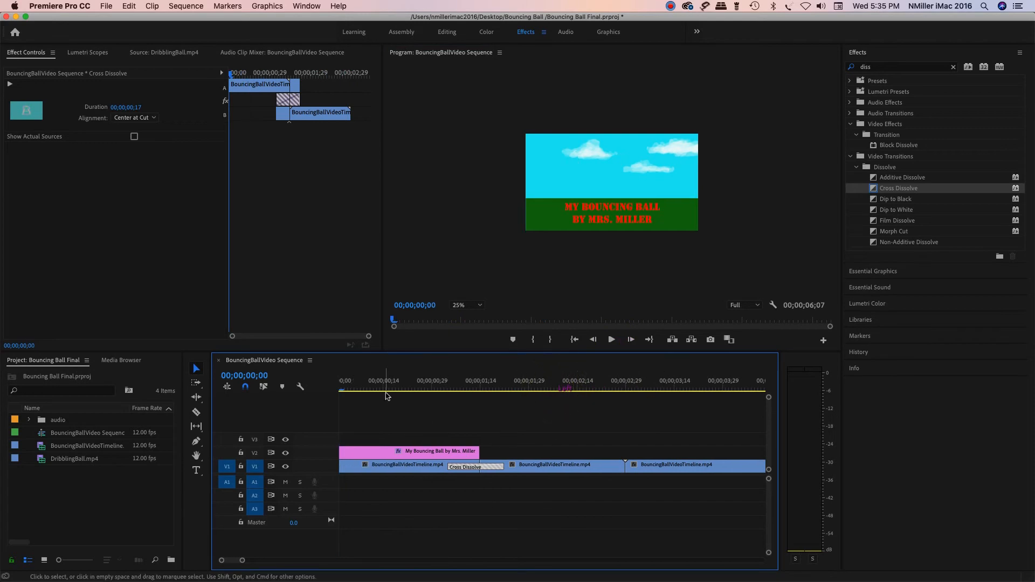
Step: Apply Film Dissolve between the second and third bouncing ball clips on V1 and set its duration to 00;00;00;27
click(626, 387)
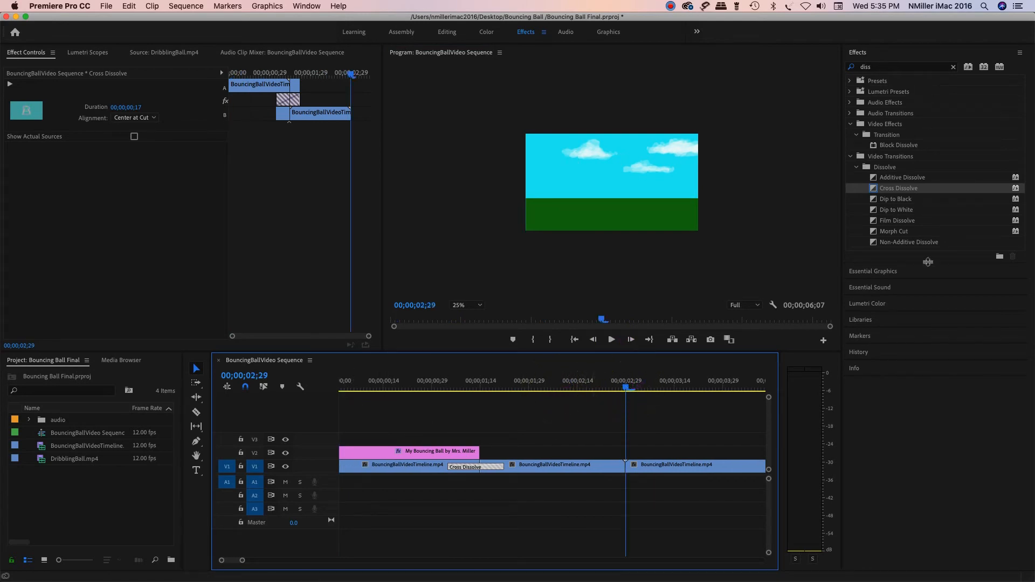
click(880, 222)
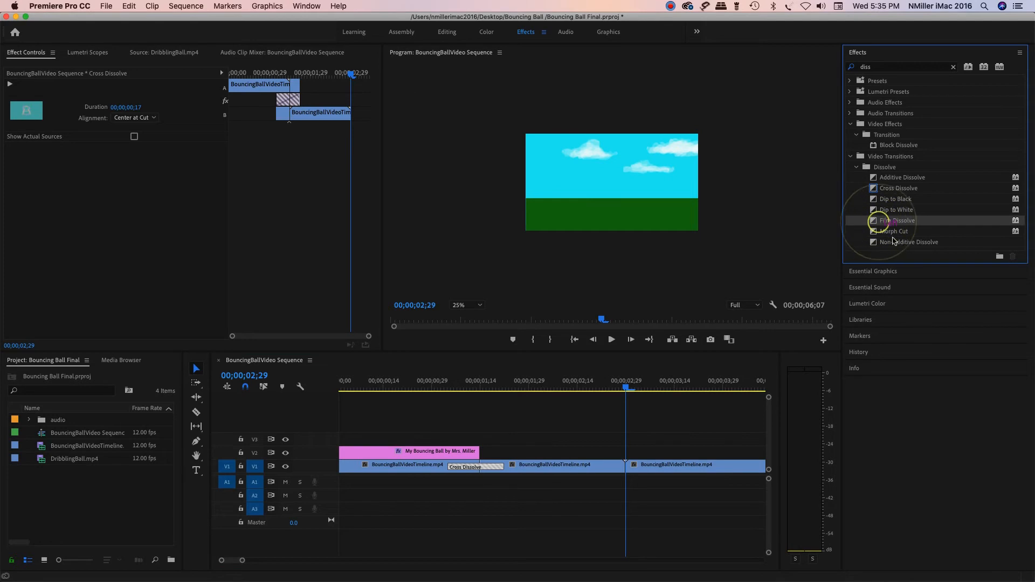
drag(875, 221, 631, 474)
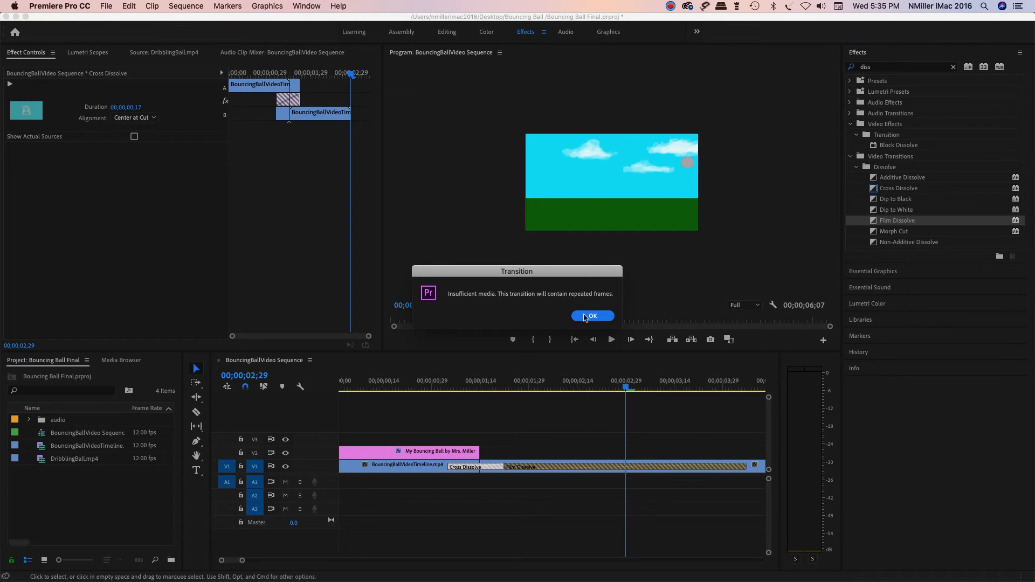
click(586, 317)
click(601, 467)
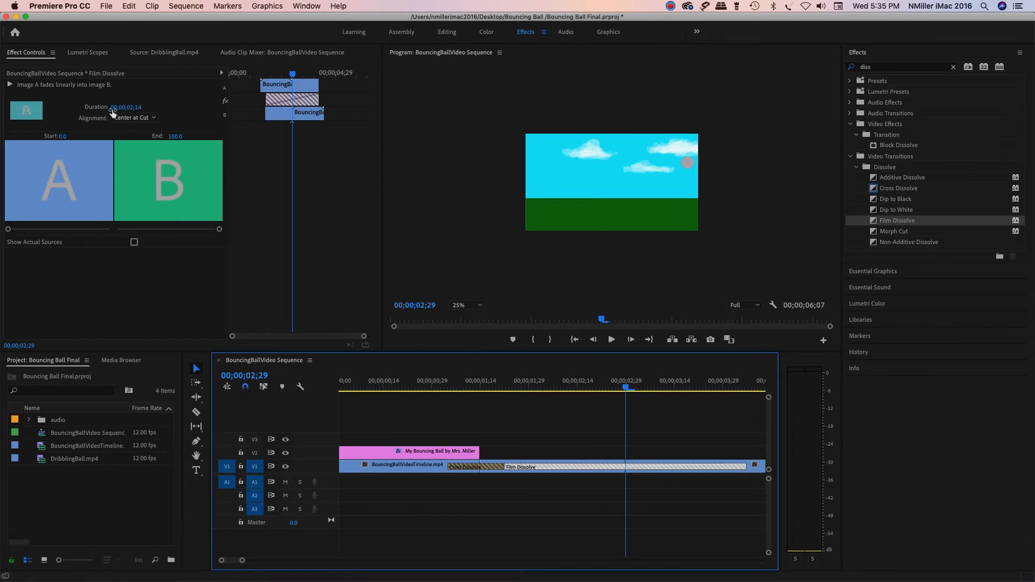
drag(136, 110, 143, 110)
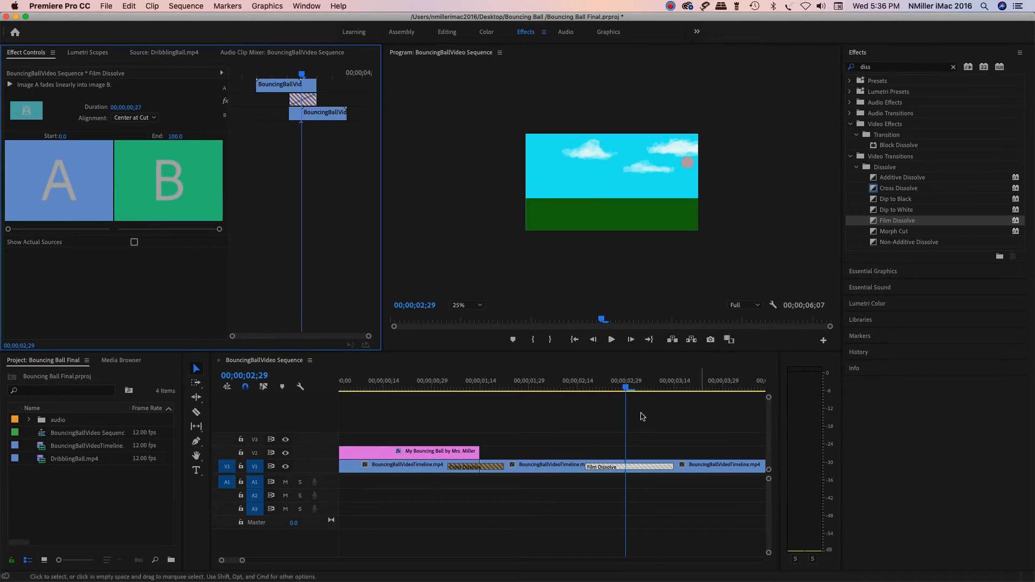
Step: Play the sequence from the start through the Film Dissolve and stop in the first dribbling ball clip
drag(627, 388, 545, 406)
key(Home)
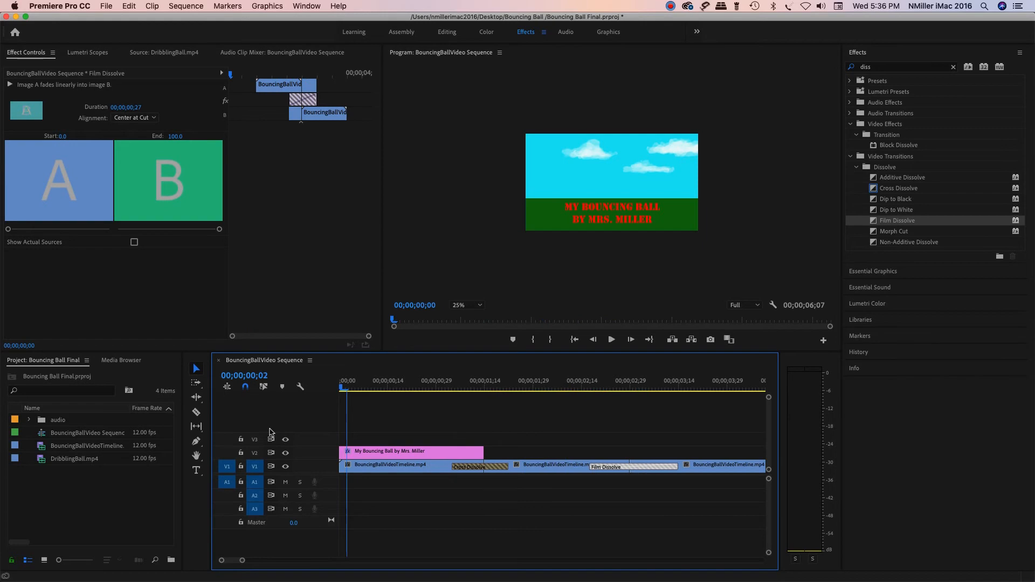
click(612, 340)
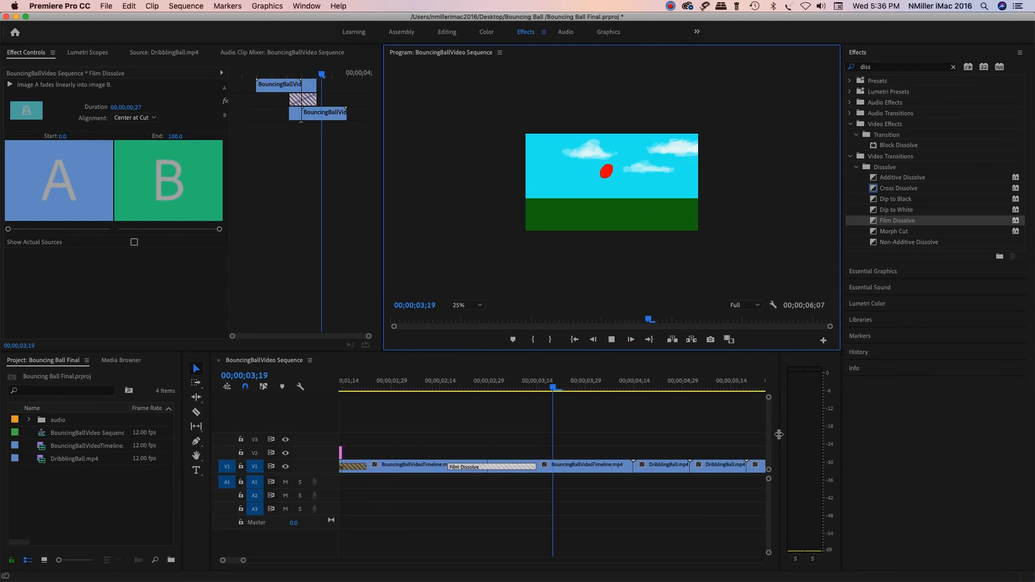
click(613, 339)
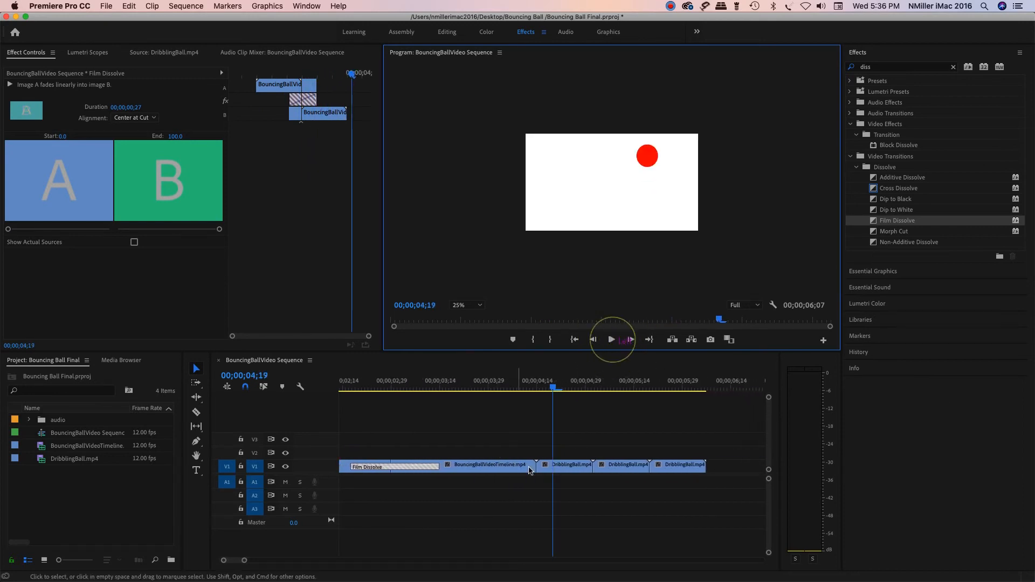
Step: Enlarge the video tracks and add three opacity keyframes near the end of the third bouncing ball clip with the Pen tool
click(553, 387)
drag(548, 389, 538, 389)
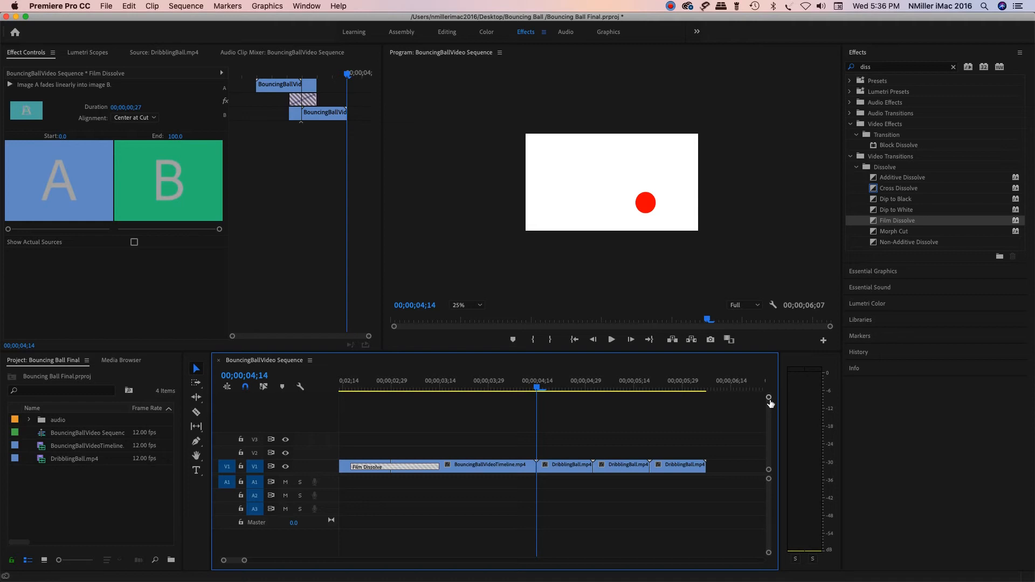
drag(770, 398, 769, 404)
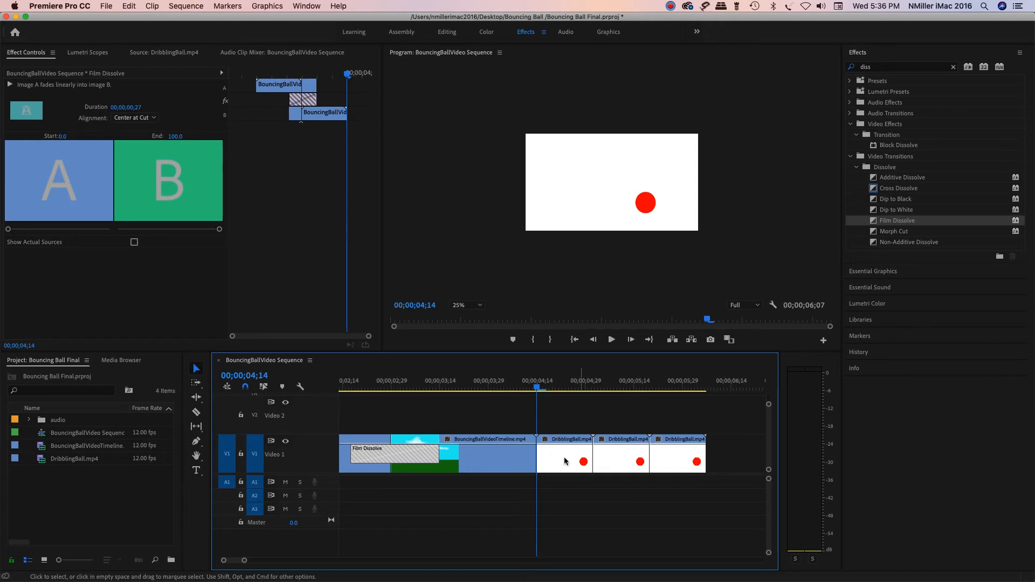
click(196, 444)
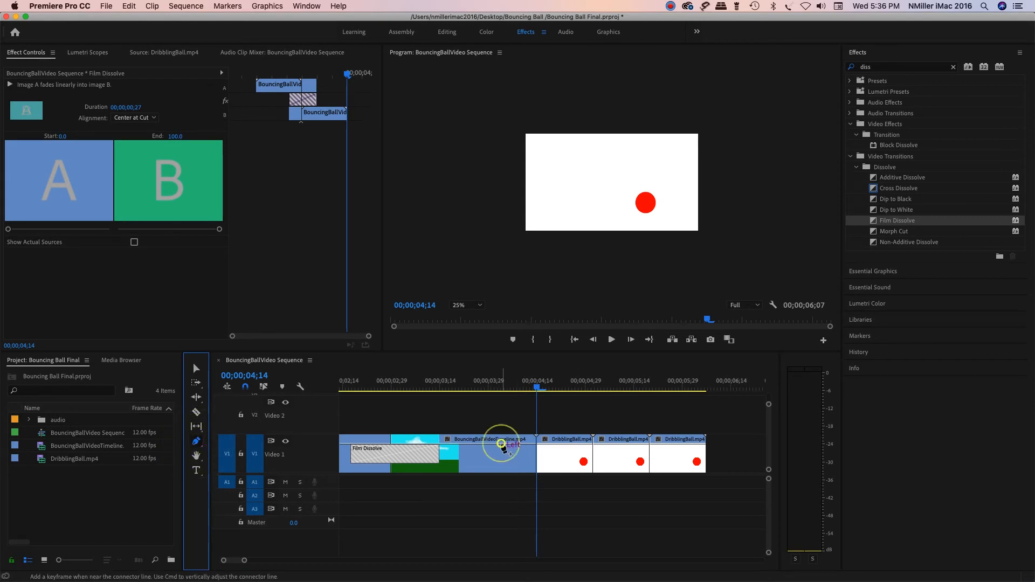
click(502, 443)
click(516, 445)
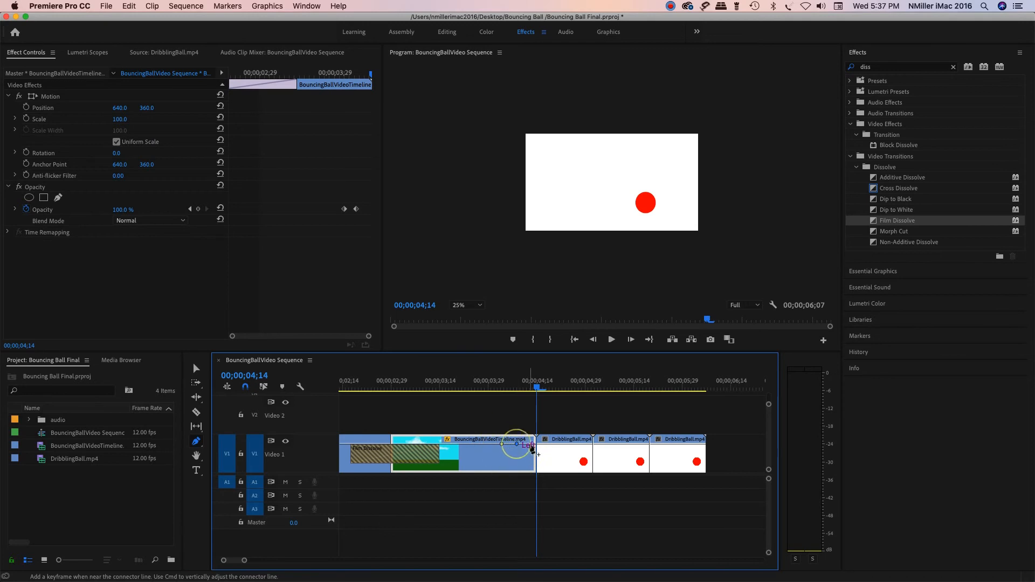
click(530, 445)
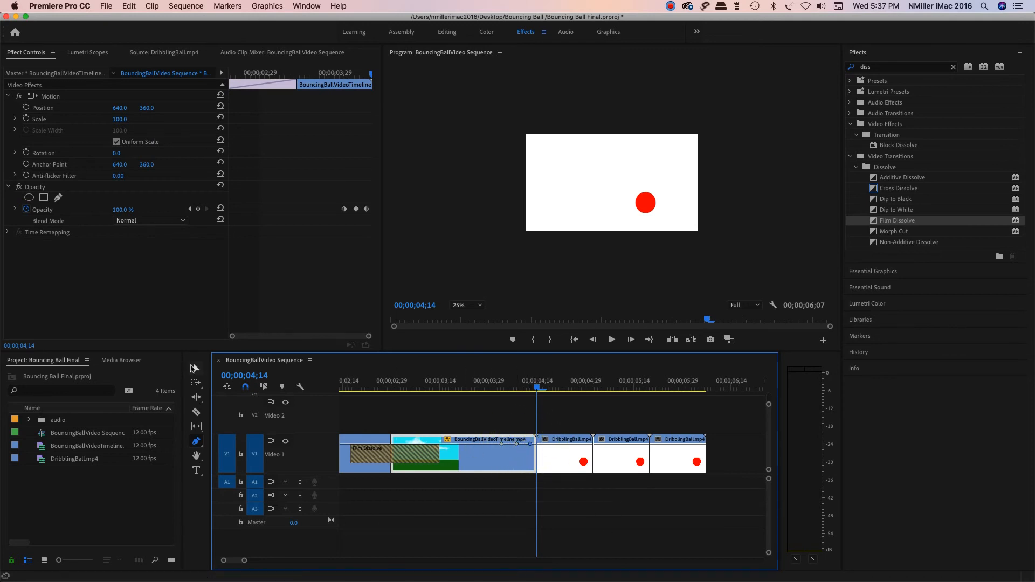
Step: Lower the third bouncing ball clip's last opacity keyframe to 0 and its middle one to about 60 to form a fade-out
click(196, 369)
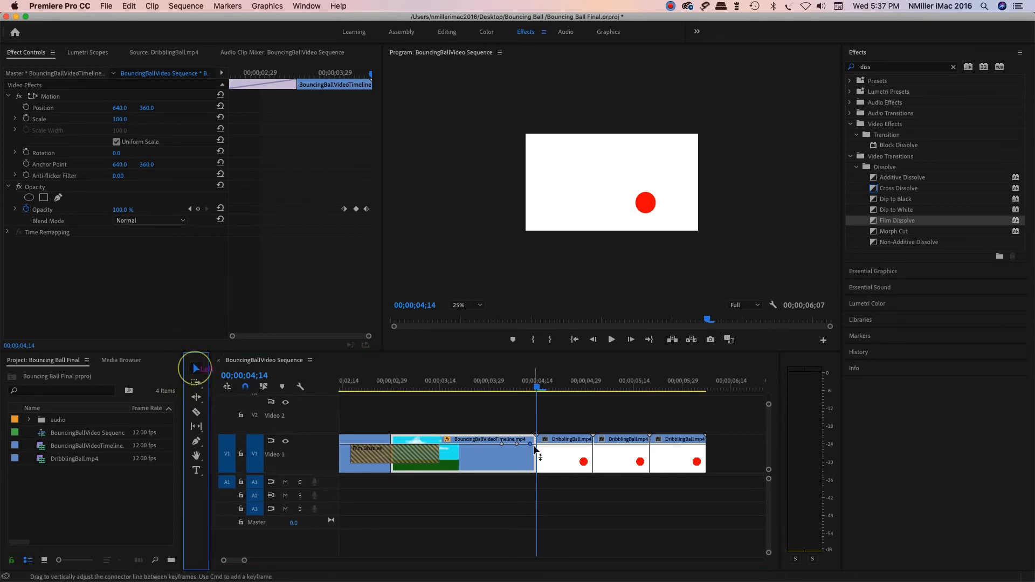
click(531, 444)
drag(530, 443, 531, 447)
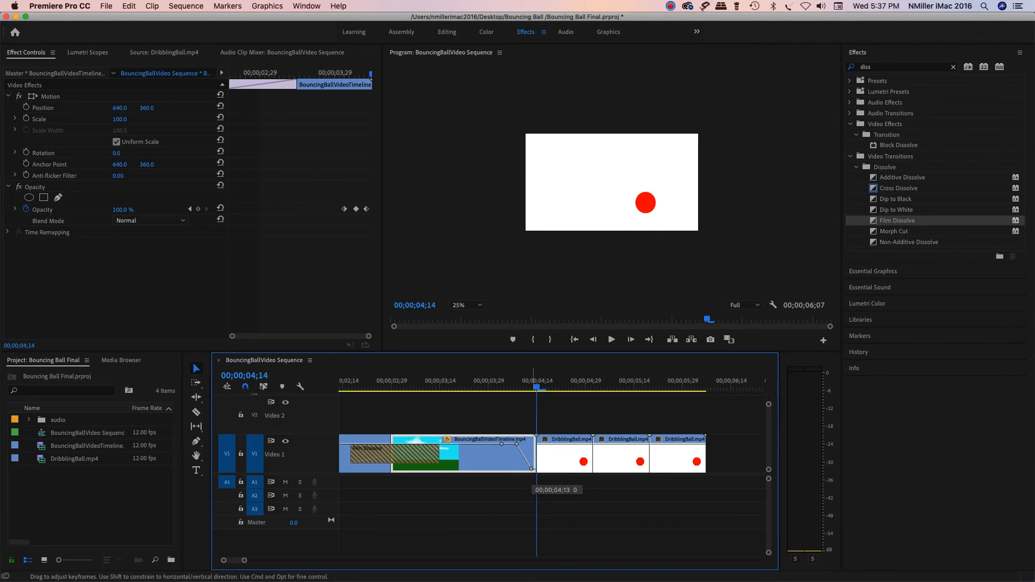
drag(532, 469, 533, 470)
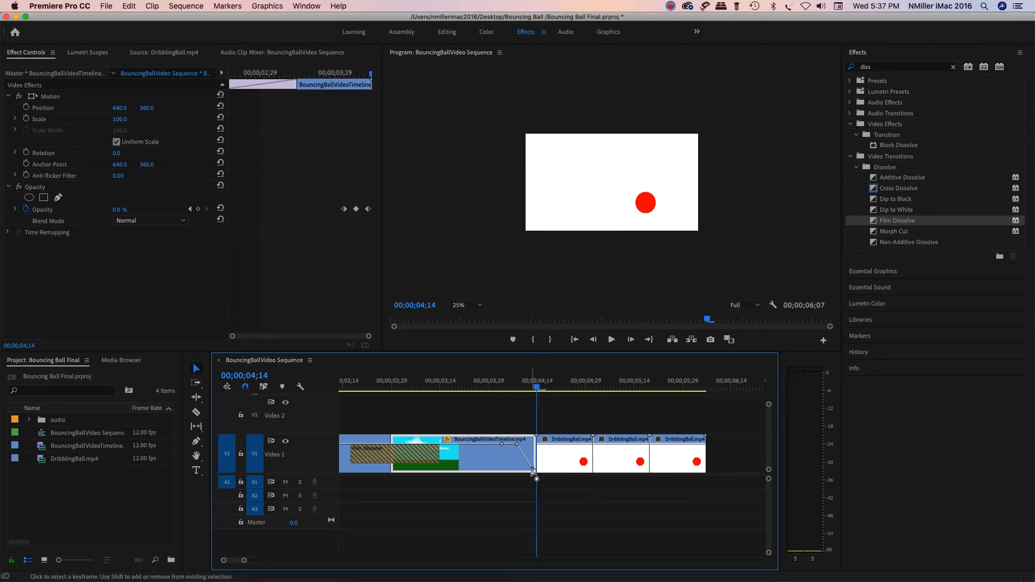
drag(517, 445, 517, 446)
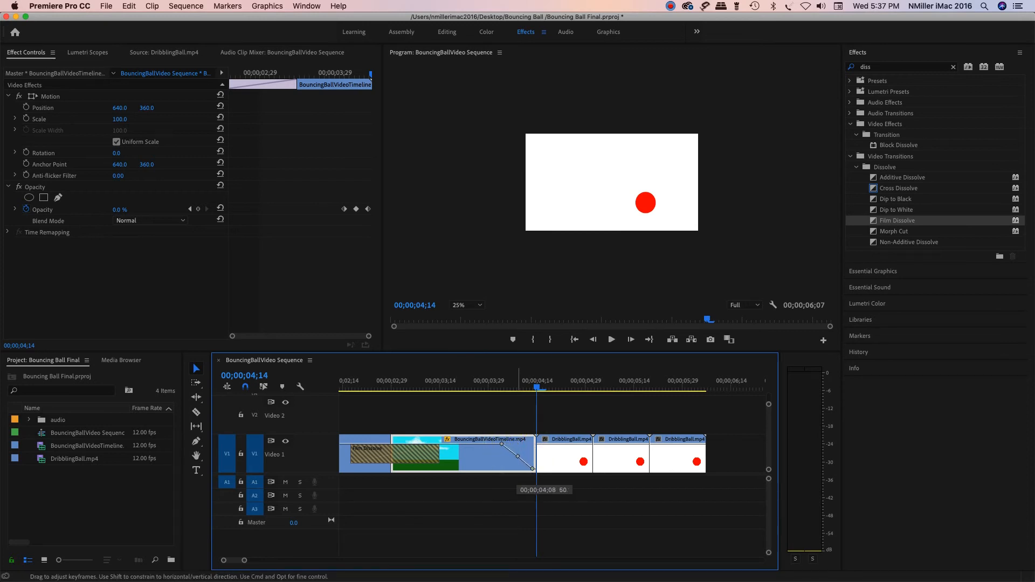
drag(518, 457, 518, 456)
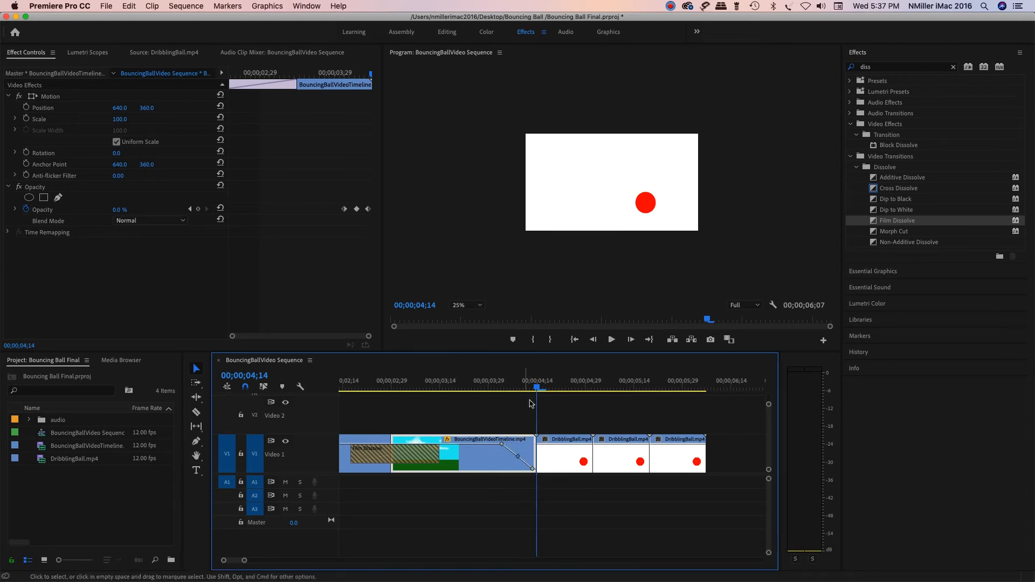
Step: Try overlapping the first dribbling ball clip on V2 with the fade-out of the third bouncing ball clip, and return it to V1
drag(537, 388, 496, 388)
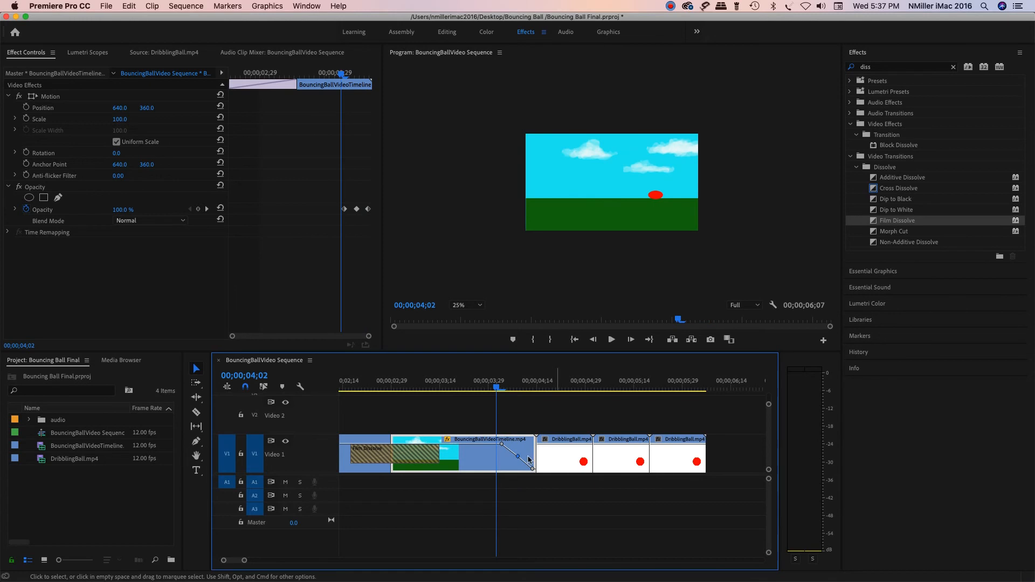
drag(571, 461, 550, 424)
click(501, 389)
mouse_move(501, 390)
mouse_down()
mouse_move(513, 388)
mouse_move(495, 388)
mouse_up()
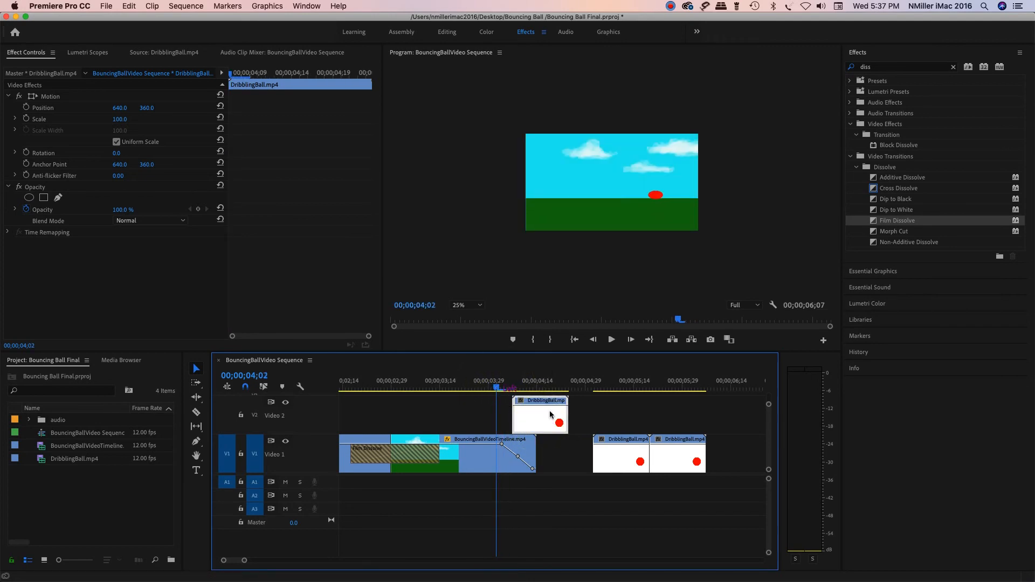
click(415, 441)
click(474, 455)
drag(536, 422, 572, 464)
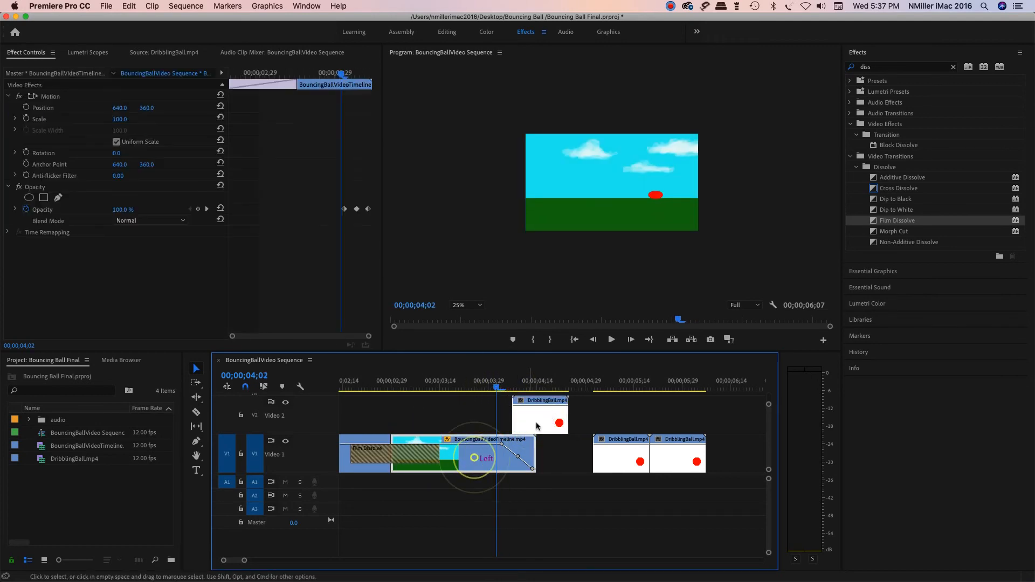
Step: Move the third bouncing ball clip up to V2 and slide the first dribbling ball clip on V1 under its fade-out
drag(491, 454, 467, 416)
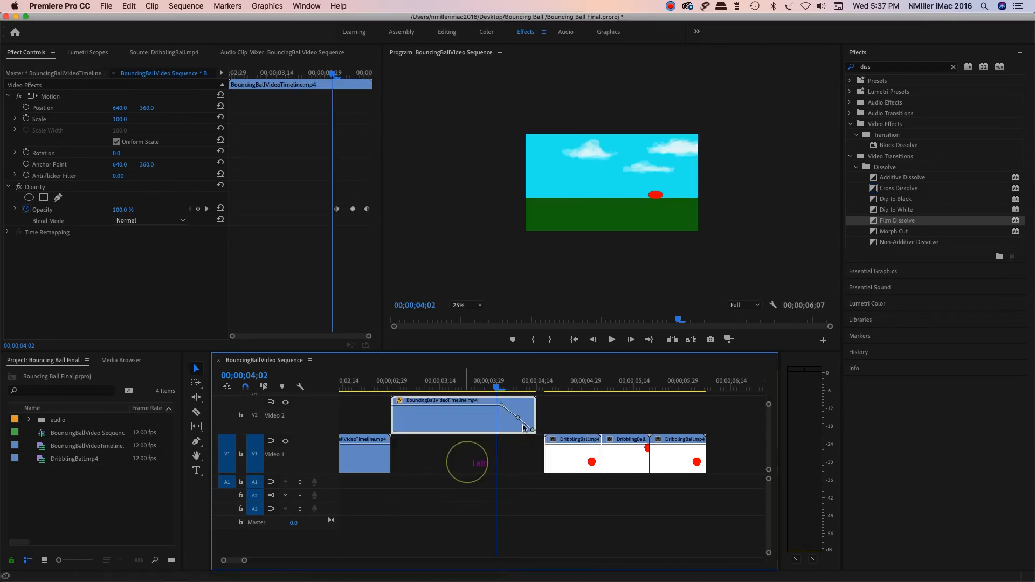
drag(567, 449, 542, 458)
drag(497, 390, 455, 420)
click(541, 454)
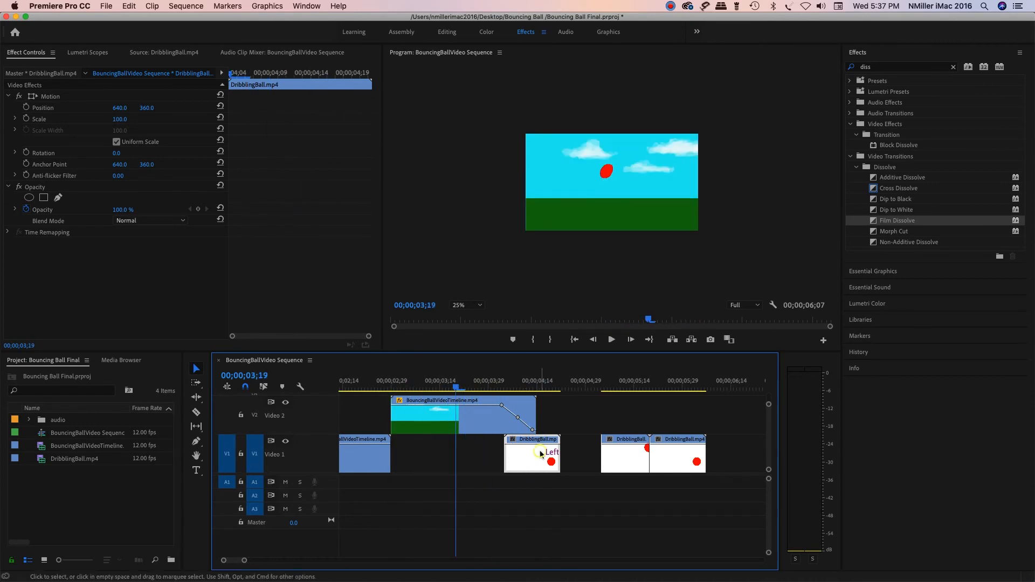
Step: Refine the first dribbling ball clip's overlap, close the gaps between the dribbling ball clips on V1, and scrub through the fade-out
drag(522, 459, 543, 446)
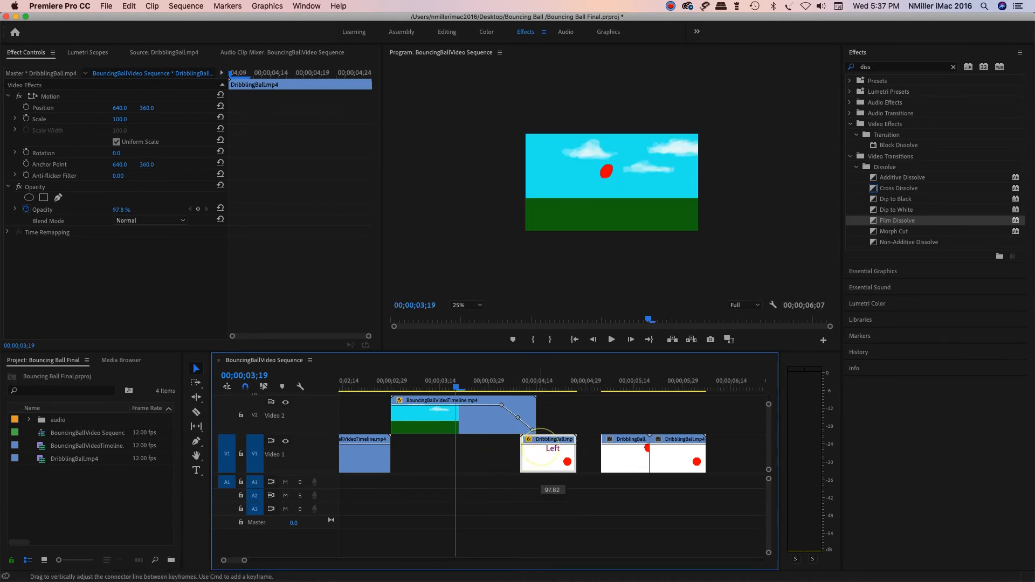
drag(548, 456, 605, 458)
drag(689, 454, 657, 457)
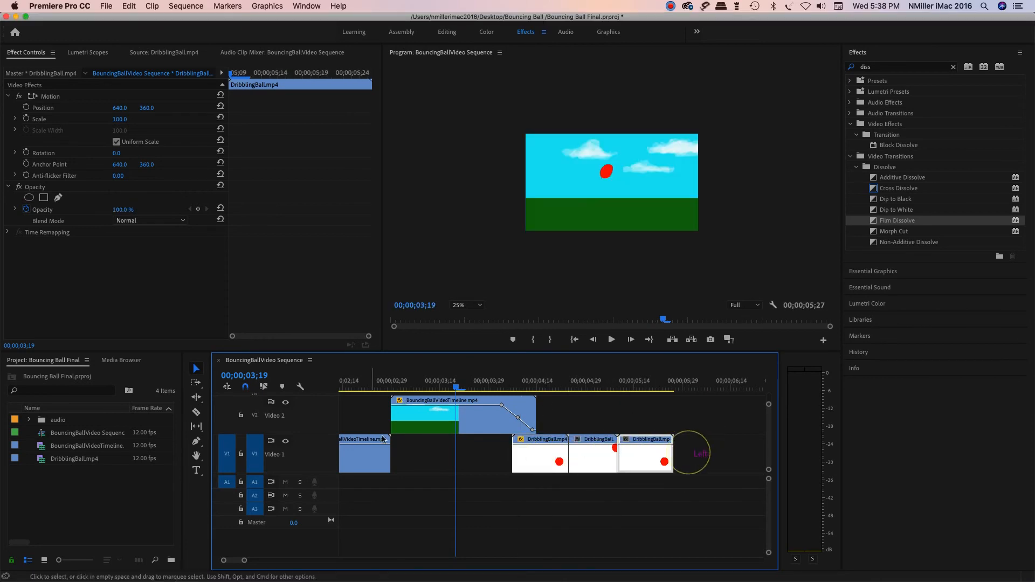
key(space)
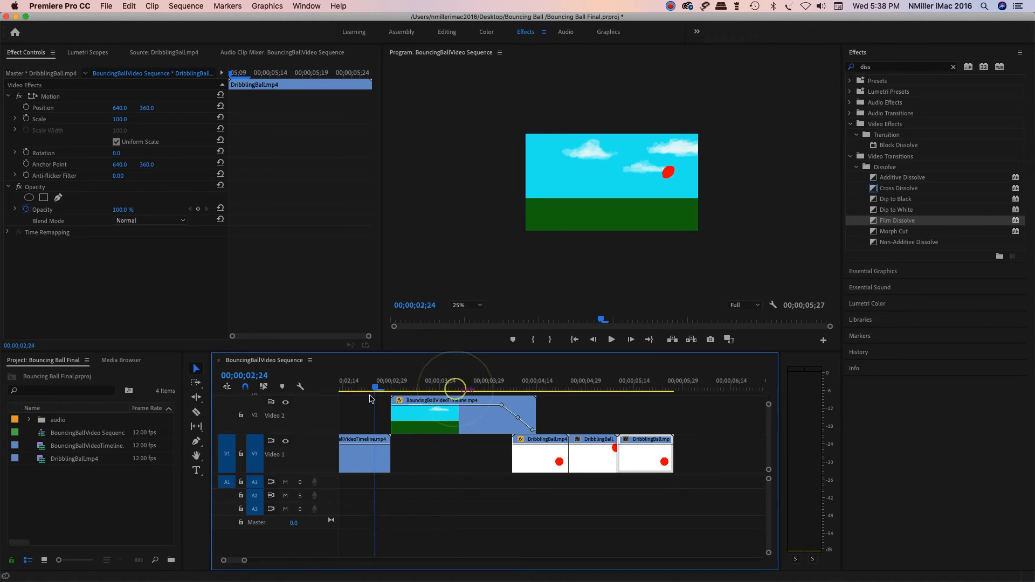
drag(559, 406, 358, 421)
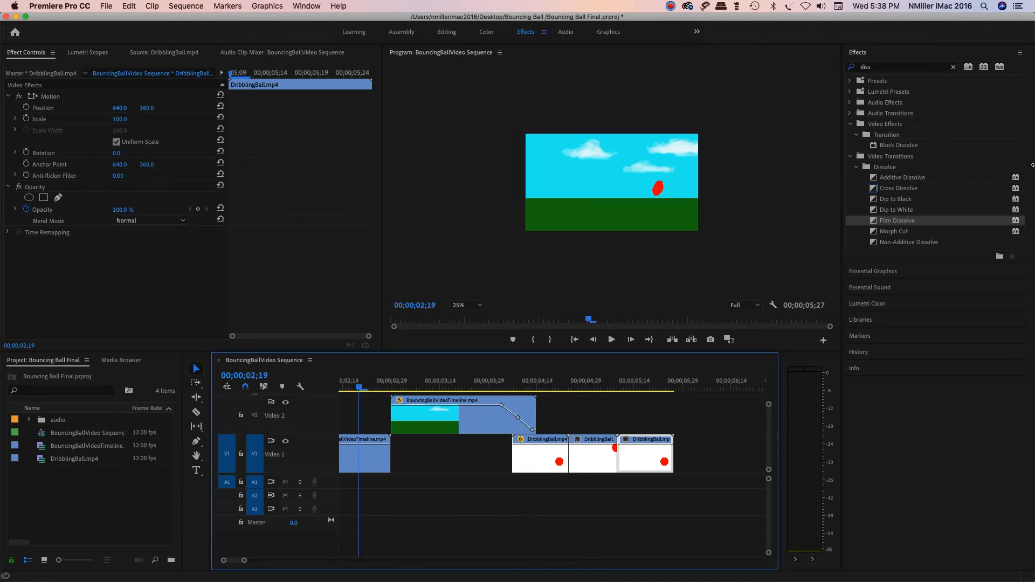
Step: Apply Film Dissolve at both cuts between the dribbling ball clips and shorten the last one to a duration of 00;00;00;22
click(878, 221)
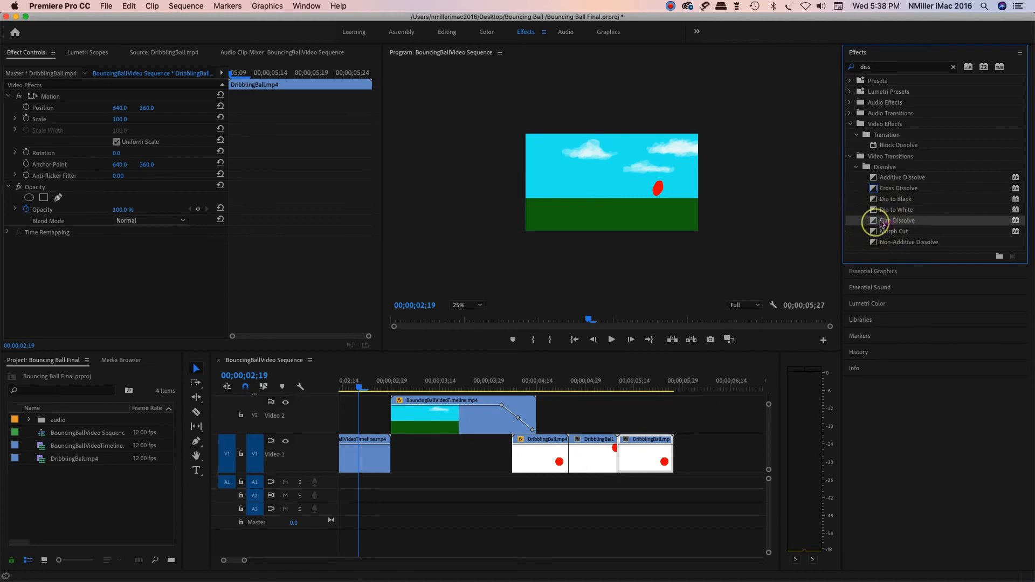
drag(882, 224, 564, 456)
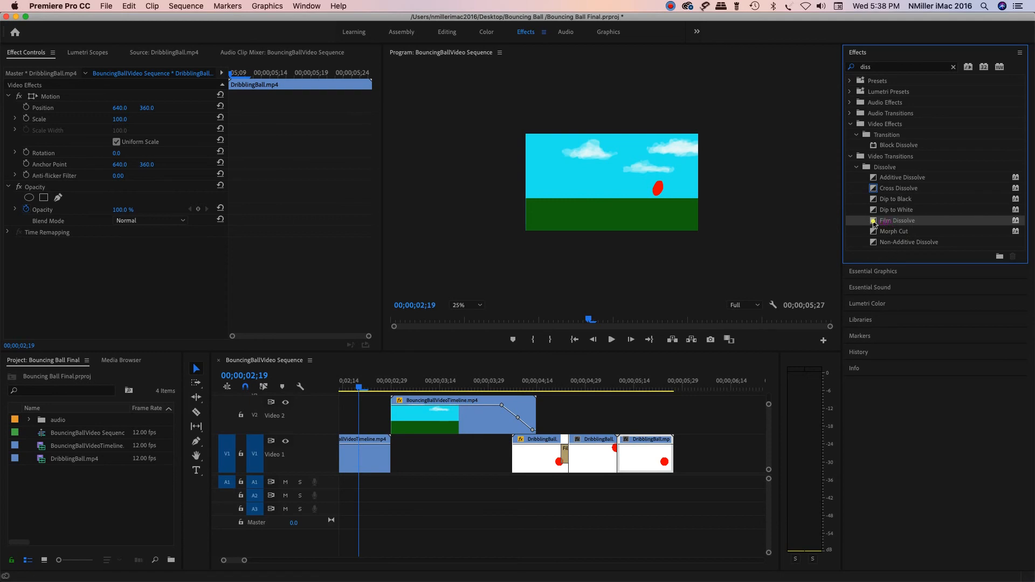
drag(875, 223, 621, 456)
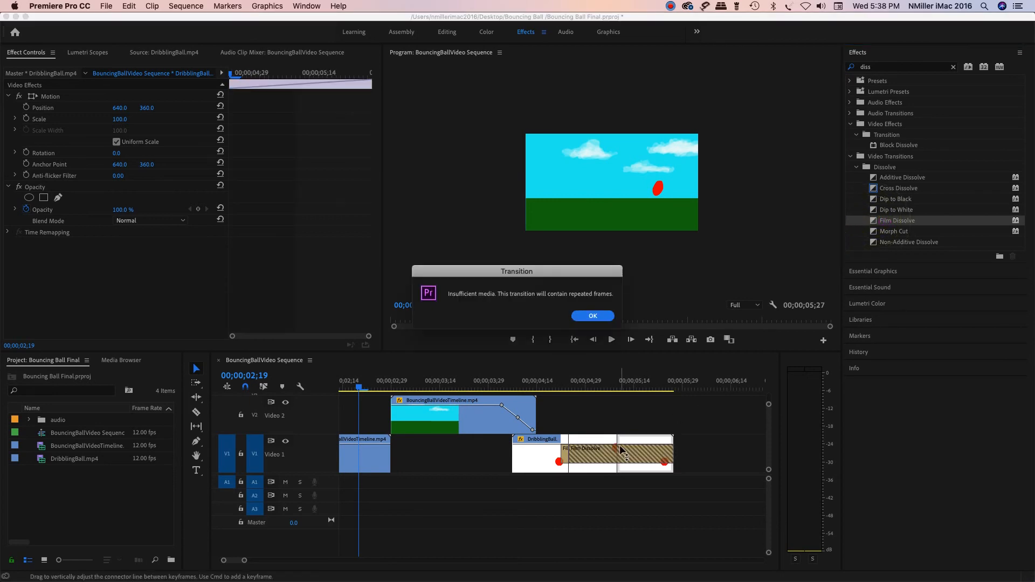
click(591, 314)
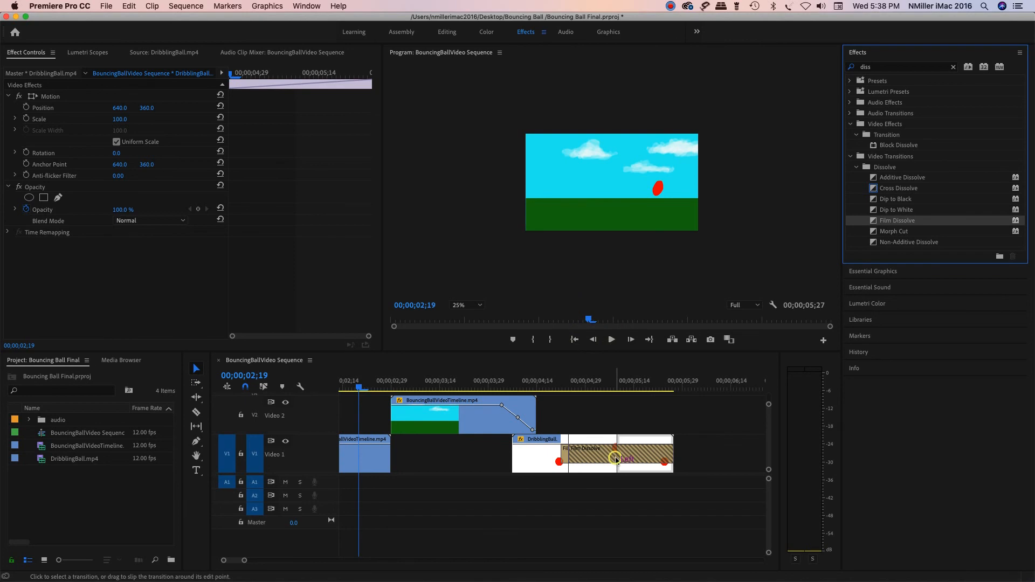
click(615, 458)
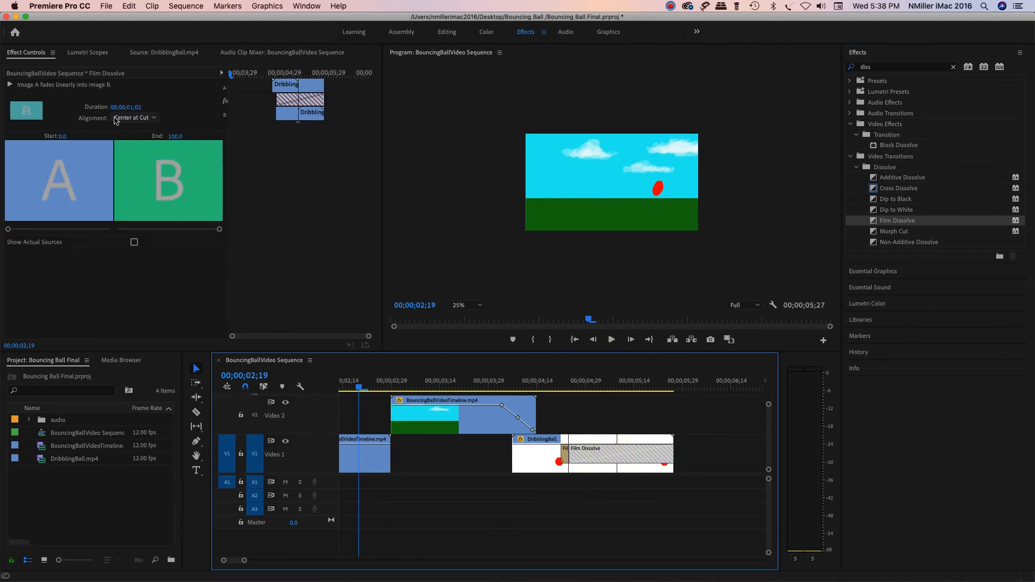
drag(137, 112, 226, 124)
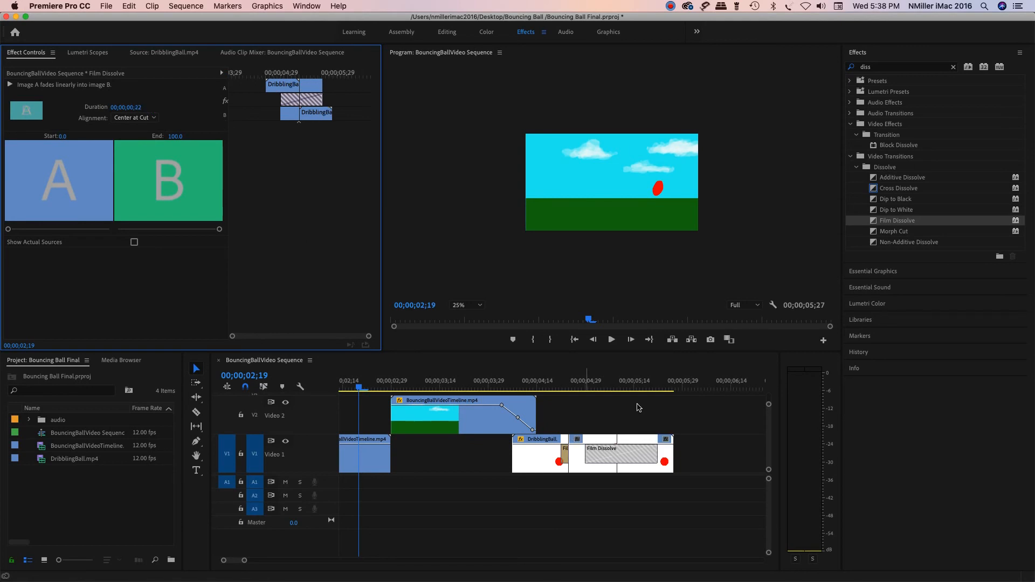
Step: Delete both Film Dissolve transitions between the dribbling ball clips on V1
drag(360, 387, 570, 447)
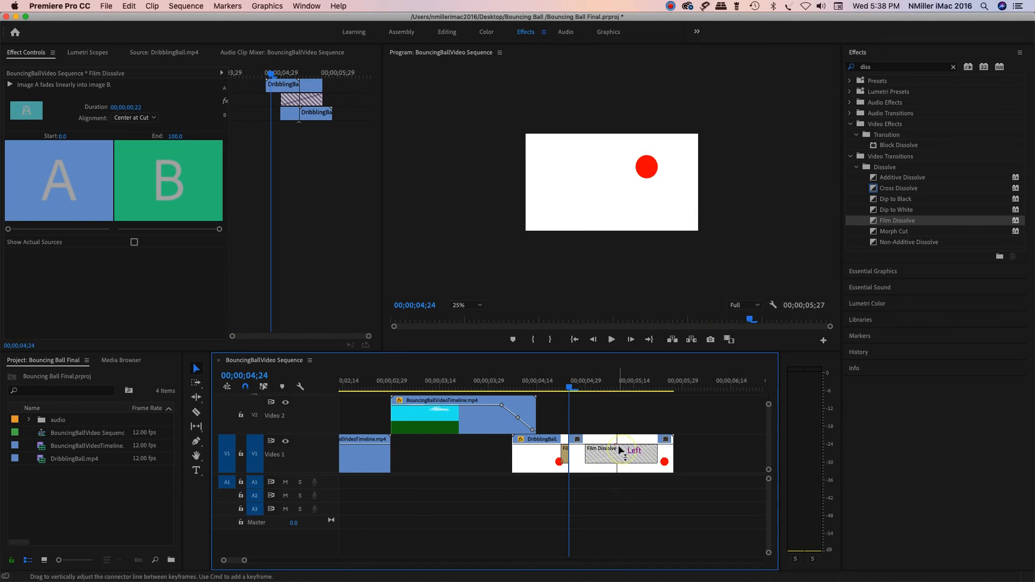
key(Delete)
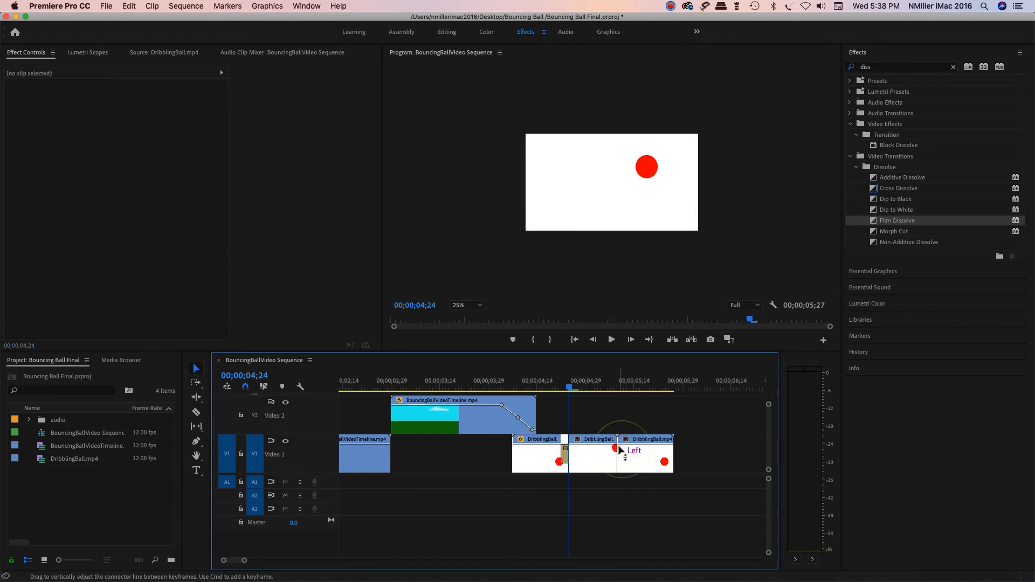
click(563, 456)
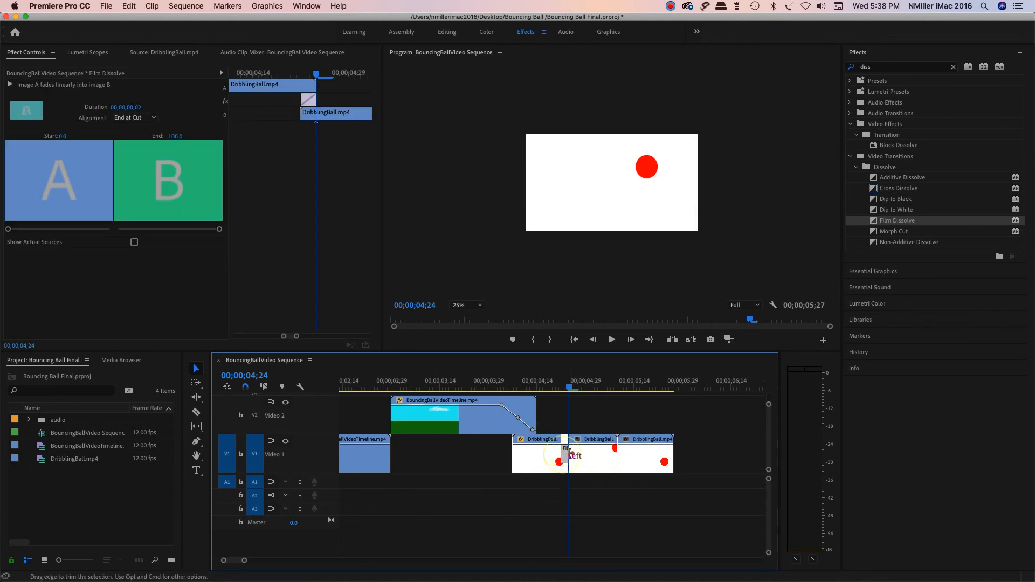
key(Delete)
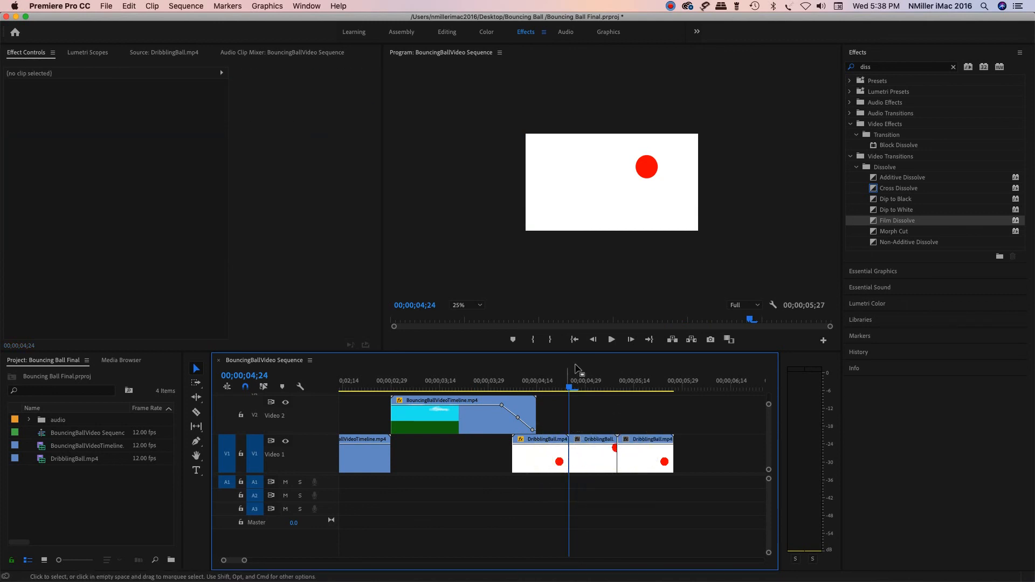
Step: Return the playhead to the start and play the whole sequence through to its end
drag(569, 386, 287, 414)
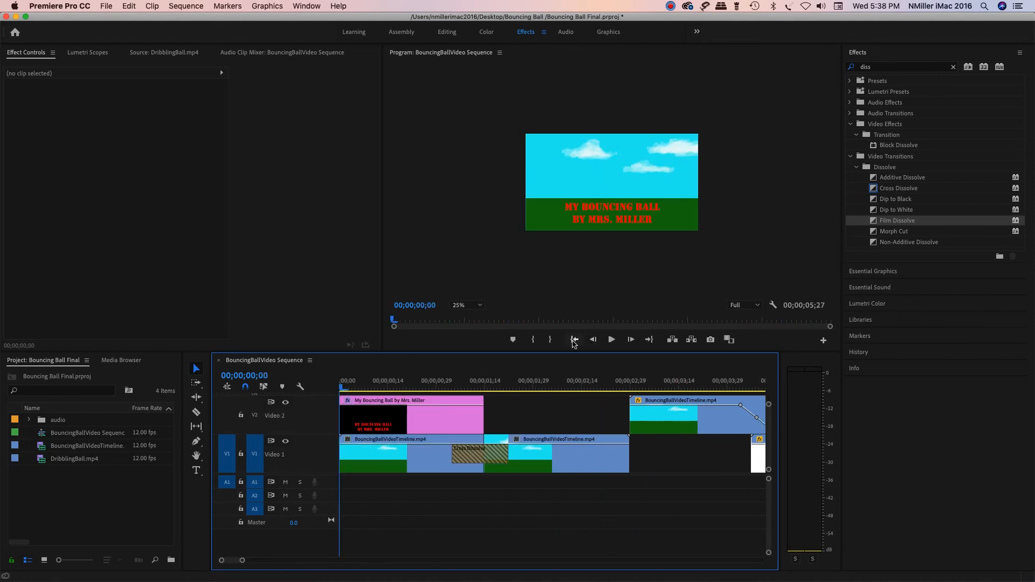
click(581, 339)
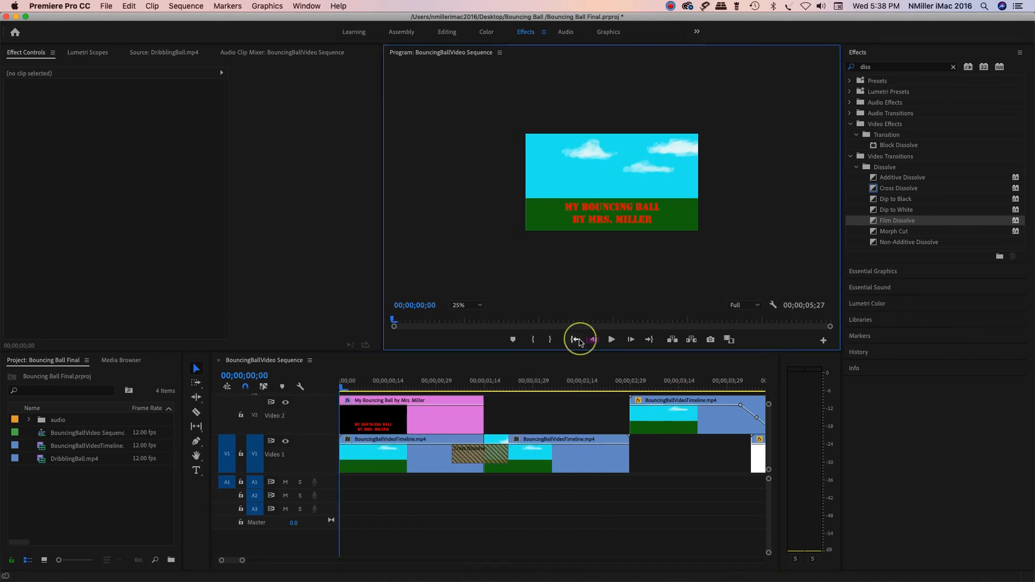
click(611, 340)
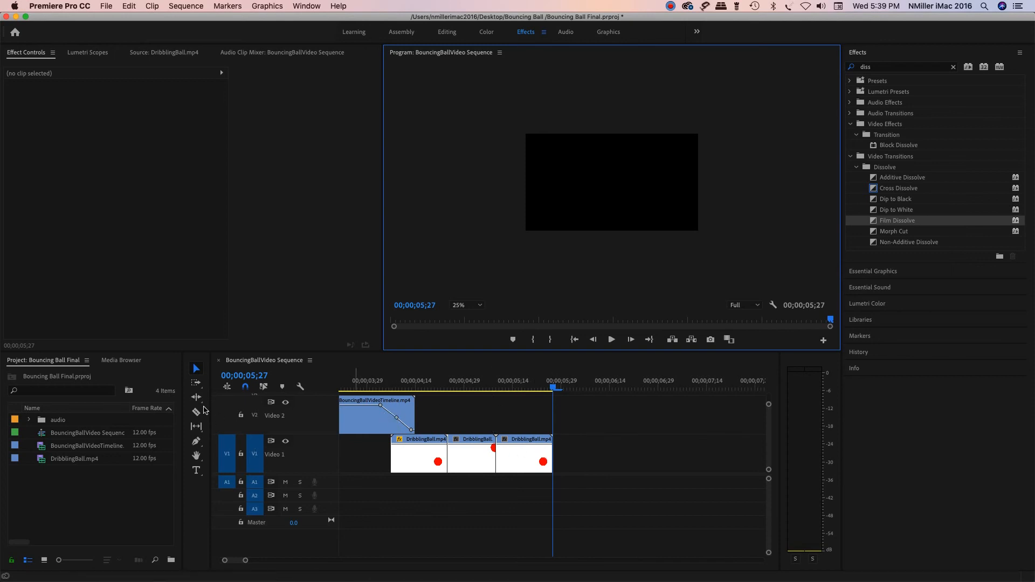
Step: Add three opacity keyframes to the last dribbling ball clip and lower them progressively to 0% at its end for a fade-out
click(197, 443)
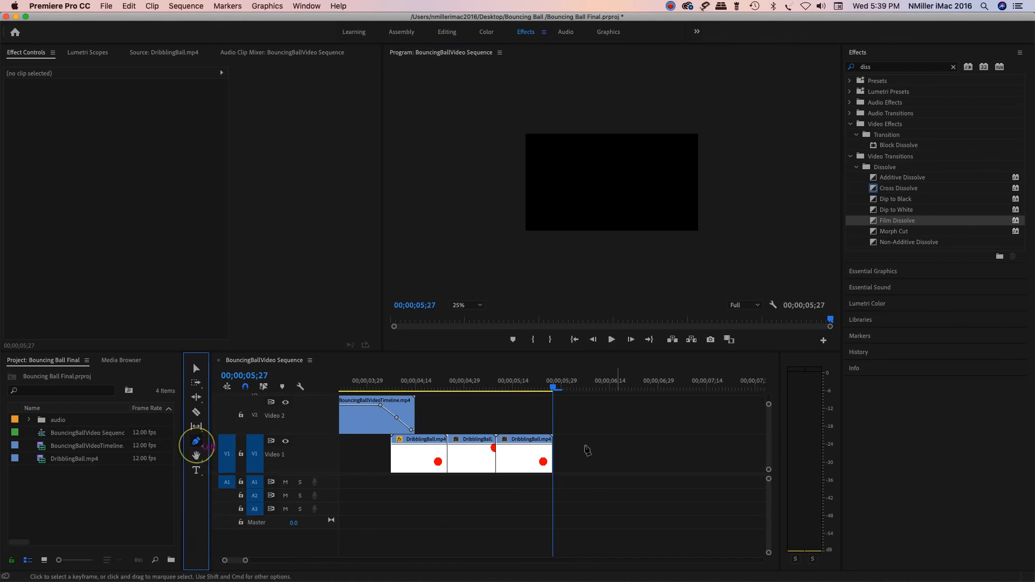
click(523, 443)
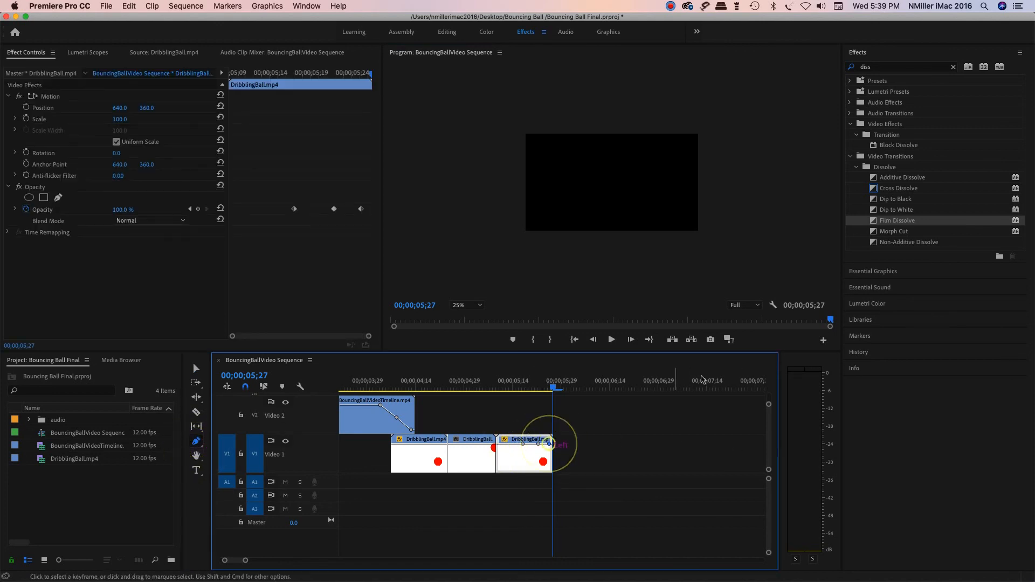
click(196, 370)
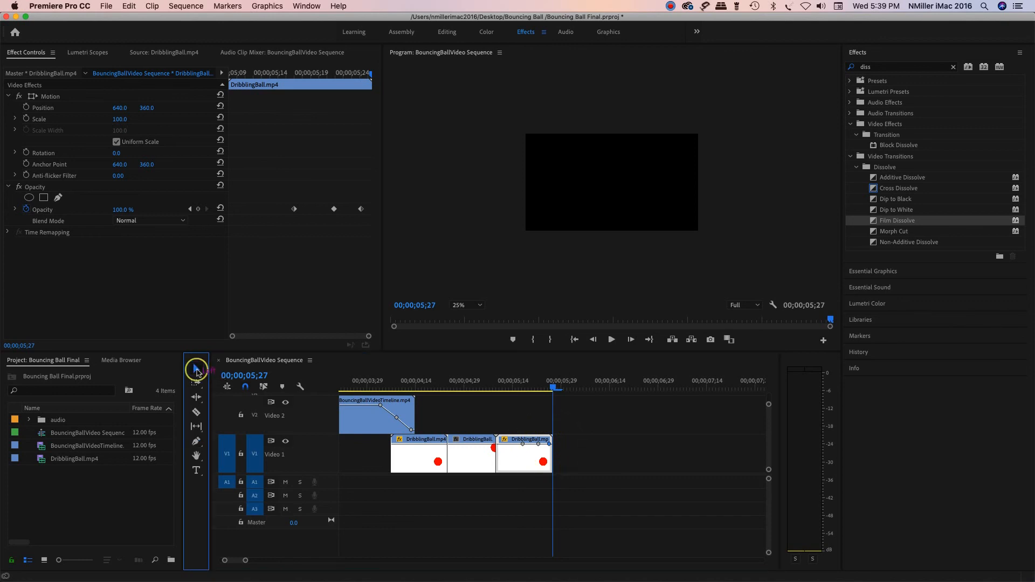
click(550, 444)
mouse_move(551, 461)
mouse_down()
mouse_move(521, 447)
mouse_move(538, 456)
mouse_up()
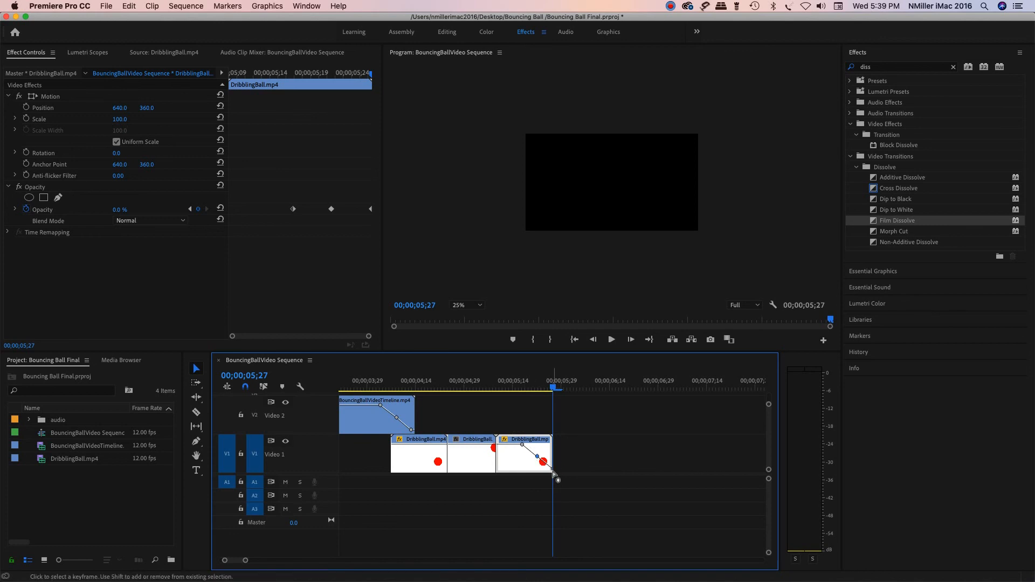
drag(552, 388, 523, 392)
Step: Insert a copy of the middle dribbling ball clip at 00;00;05;09 on V1, before the fading last clip, leaving no gaps
click(561, 388)
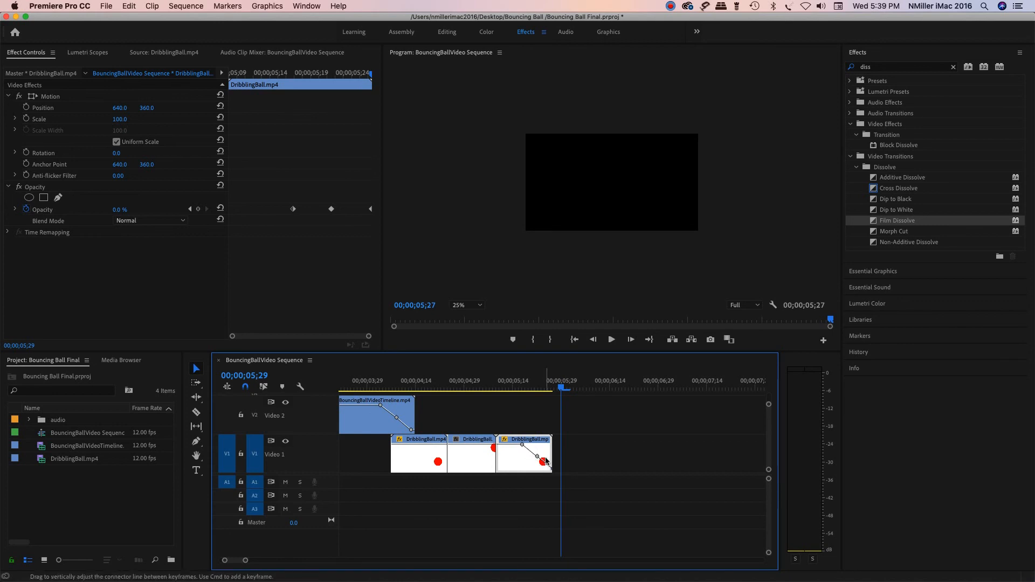
drag(560, 466, 580, 458)
click(483, 456)
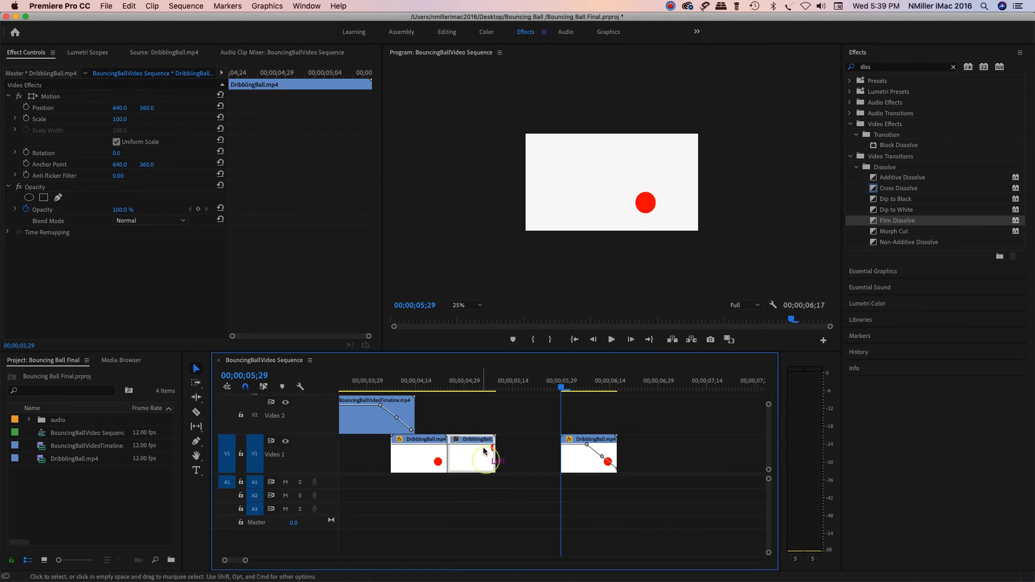
drag(561, 388, 499, 405)
click(469, 459)
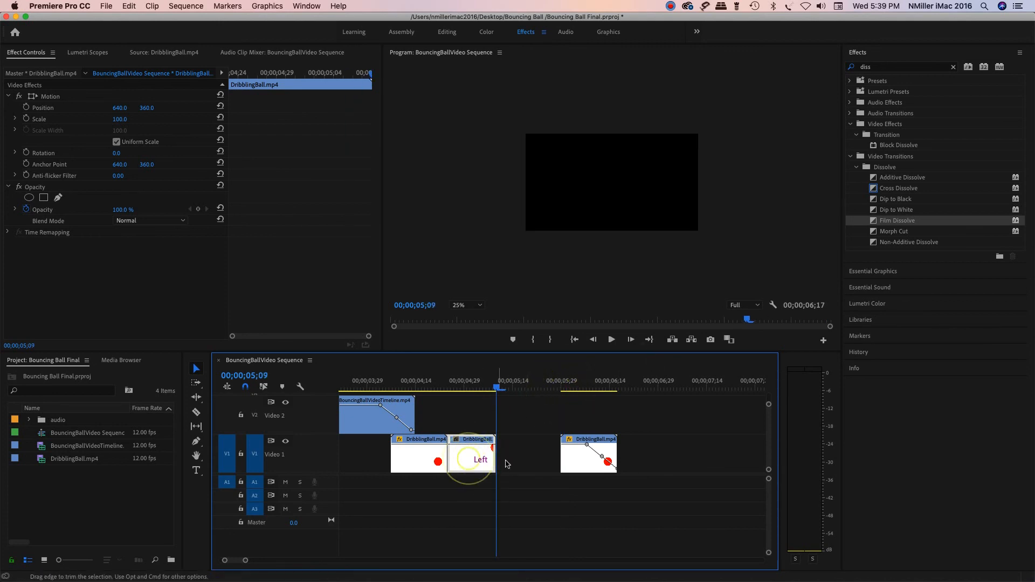
click(467, 456)
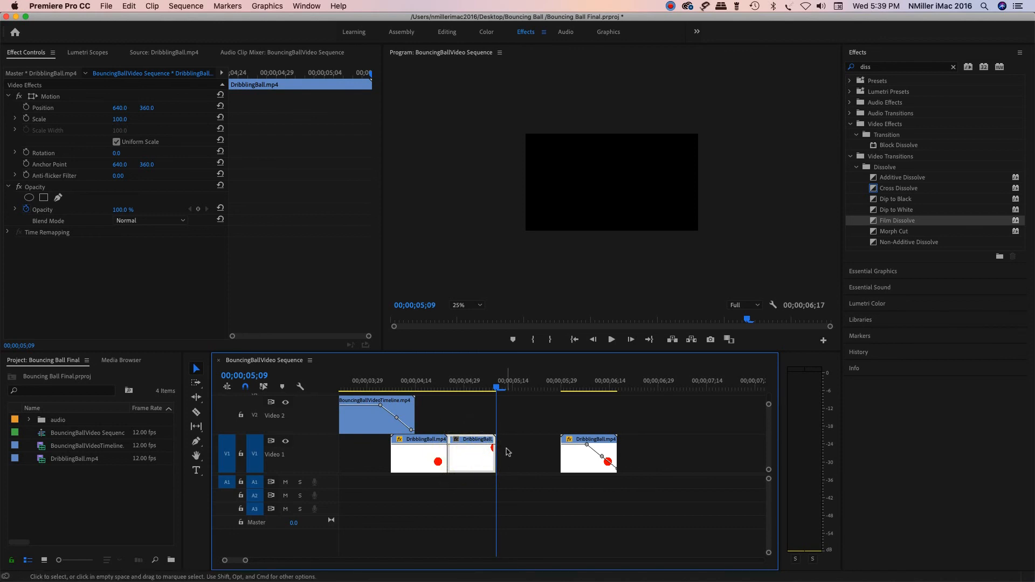
key(super+v)
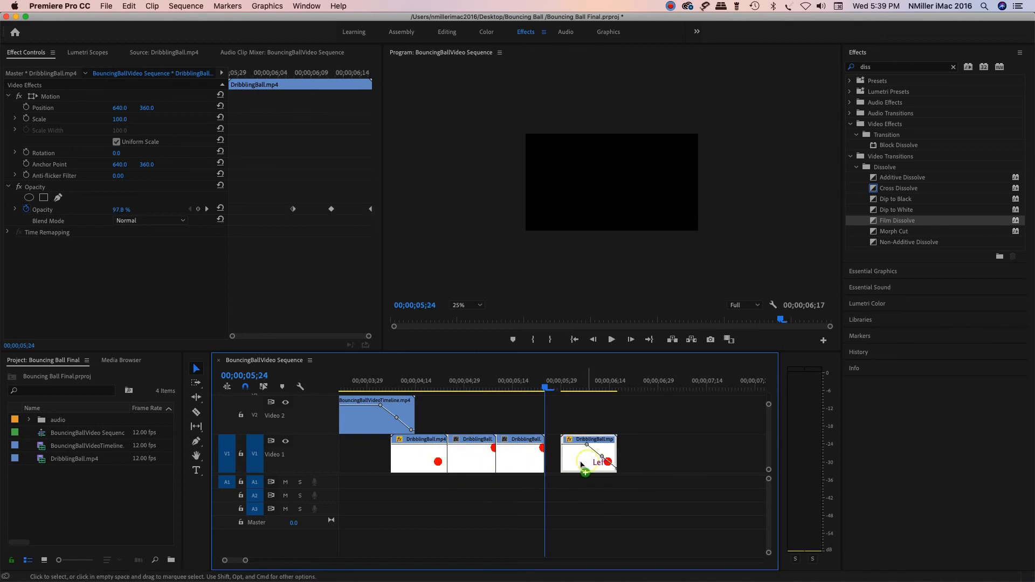
drag(589, 458, 573, 459)
Step: Play back the dribbling ball clips through the final fade-out and return the playhead to the start of the sequence
drag(546, 387, 391, 391)
key(space)
key(space)
drag(552, 388, 442, 399)
key(space)
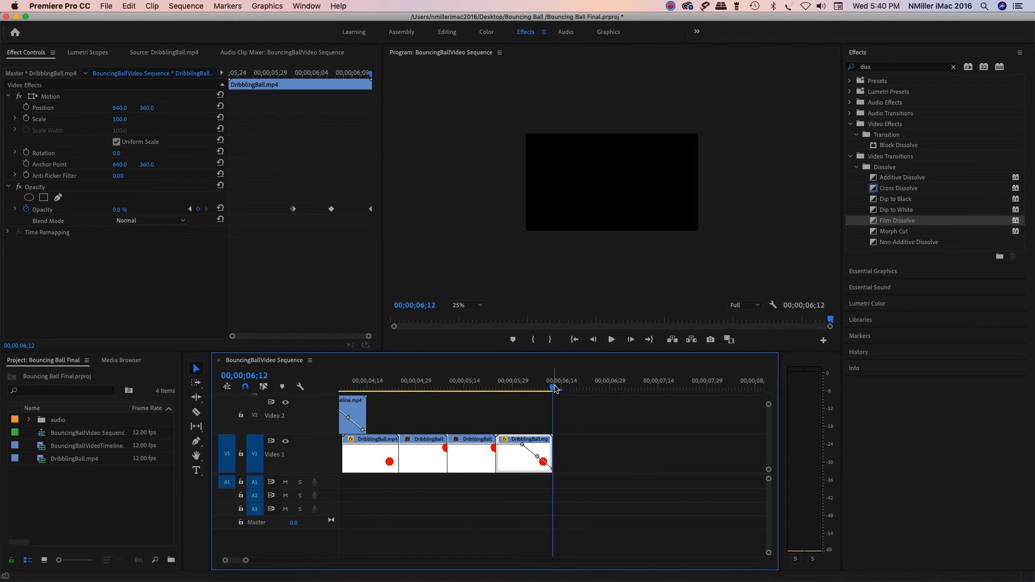
drag(549, 390, 294, 415)
click(575, 340)
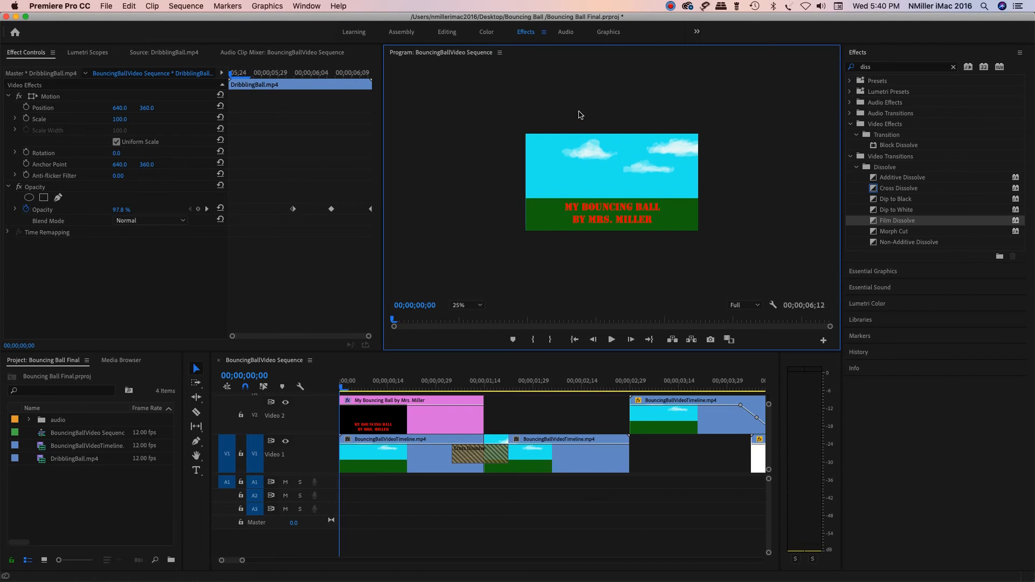
click(670, 6)
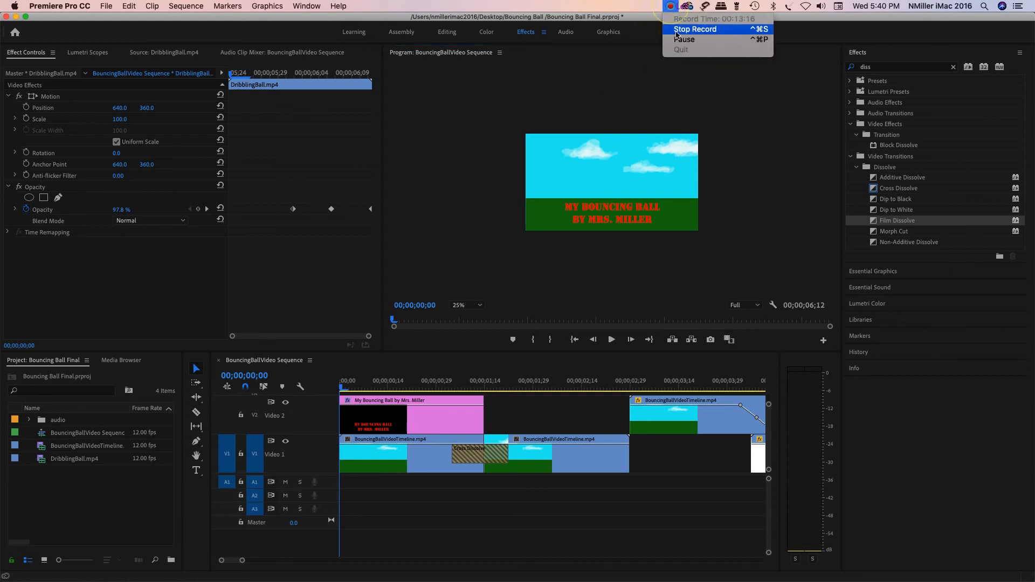